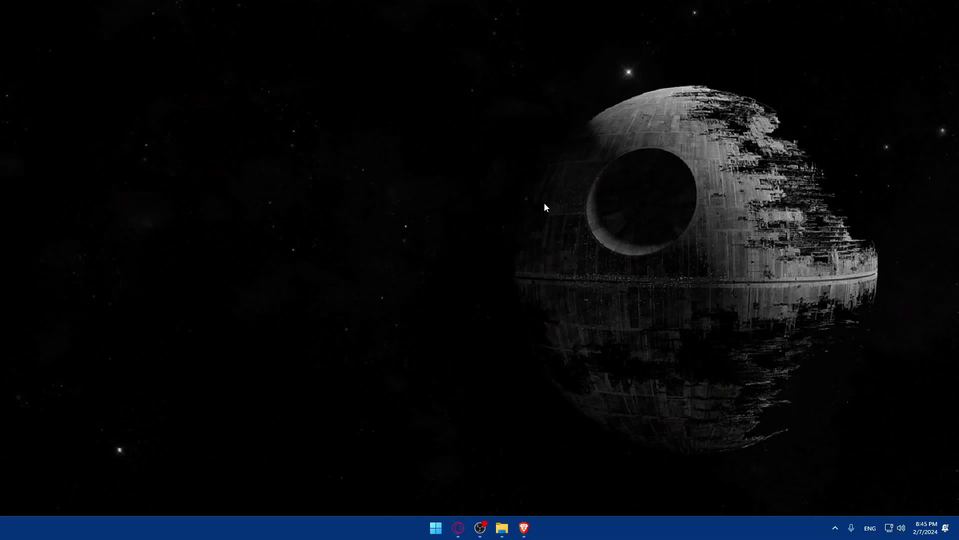
# Launch the Brave browser from the taskbar to a blank New Tab page.
pyautogui.click(458, 528)
pyautogui.click(526, 529)
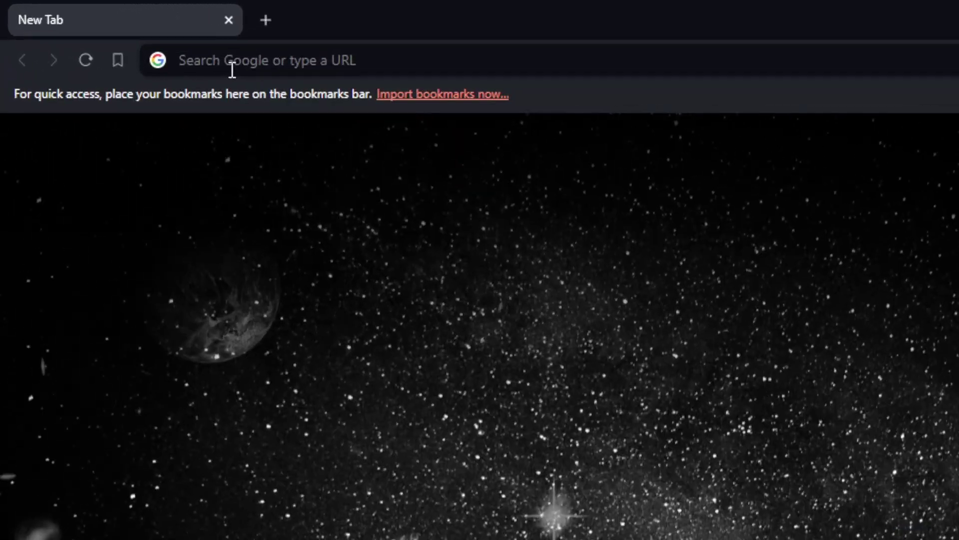
# Go to wordpress.com in Brave to reach the site's My Home dashboard.
pyautogui.click(116, 30)
pyautogui.write('worp')
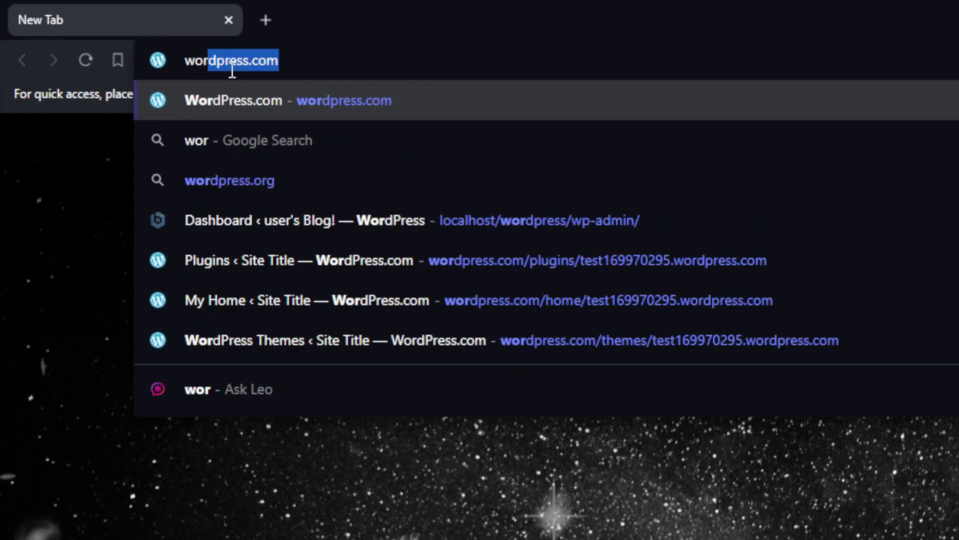
pyautogui.press('BackSpace')
pyautogui.press('BackSpace')
pyautogui.write('rdpress.com')
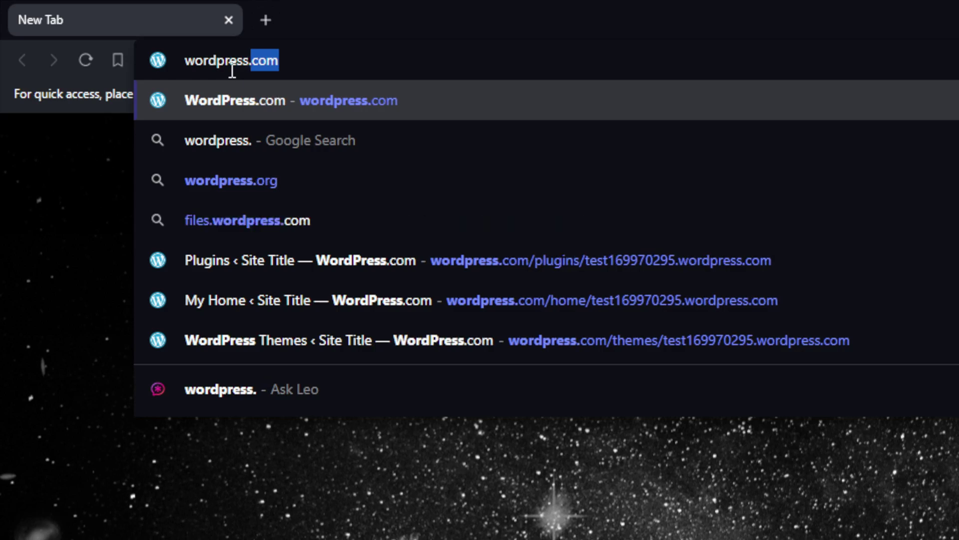
pyautogui.press('Return')
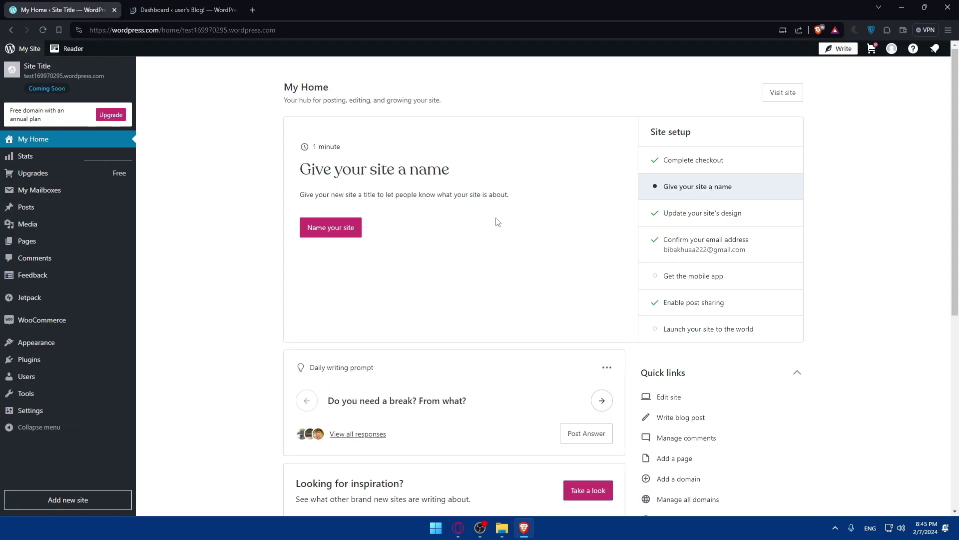
# Load wordpress.com in a private window, peek at Get started, then return to the homepage.
pyautogui.hotkey('ctrl', 'shift', 'n')
pyautogui.write('wordpress.com')
pyautogui.press('Return')
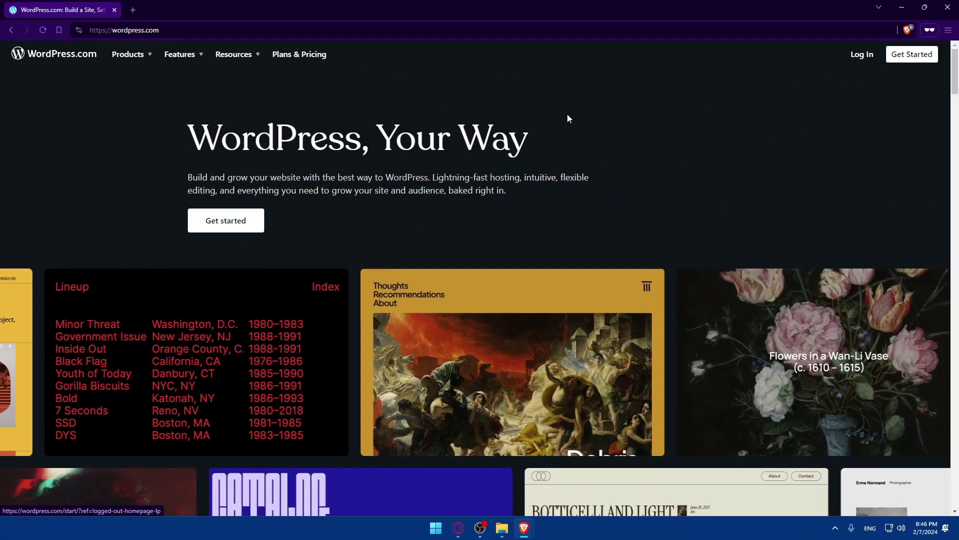
pyautogui.click(855, 58)
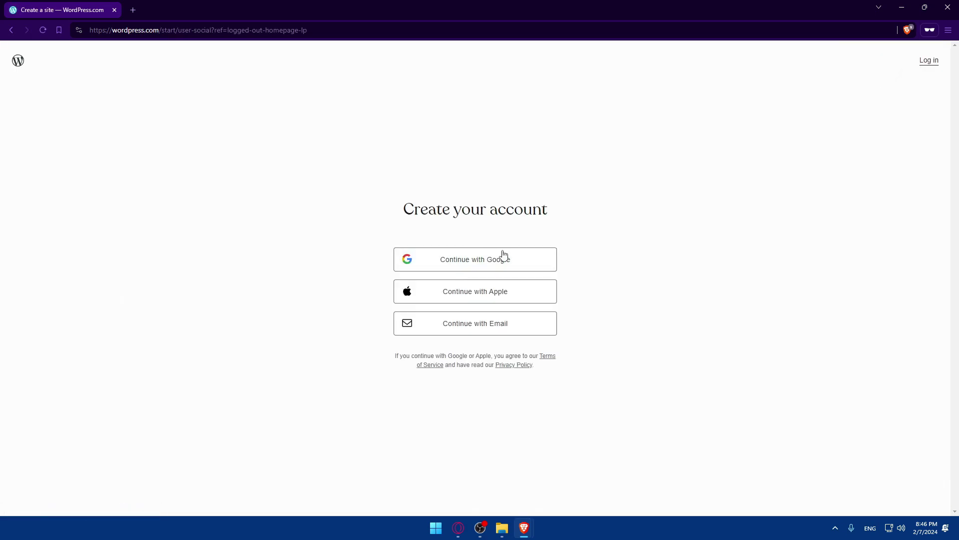
pyautogui.hotkey('alt', 'Left')
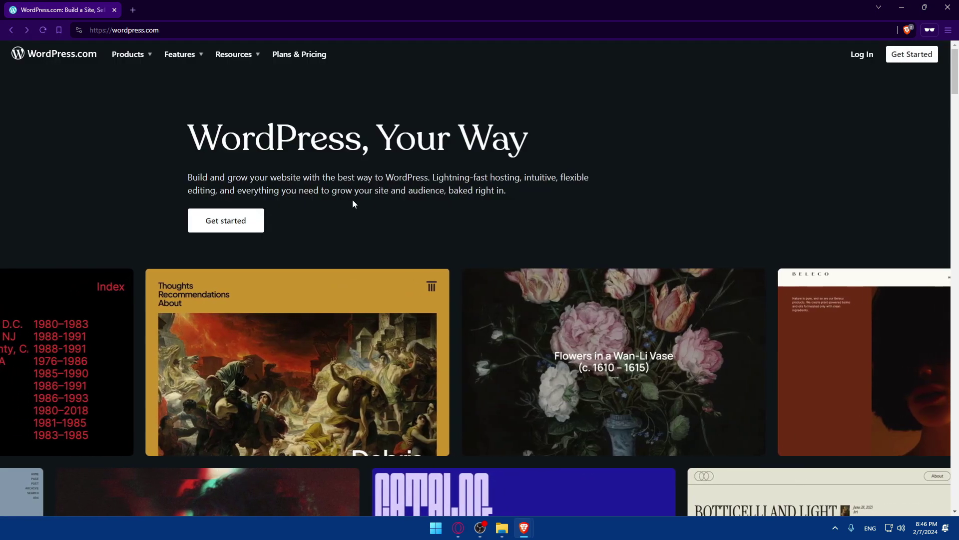
# Scroll through the wordpress.com homepage's hosting features and plan pricing.
pyautogui.scroll(-12, 389, 379)
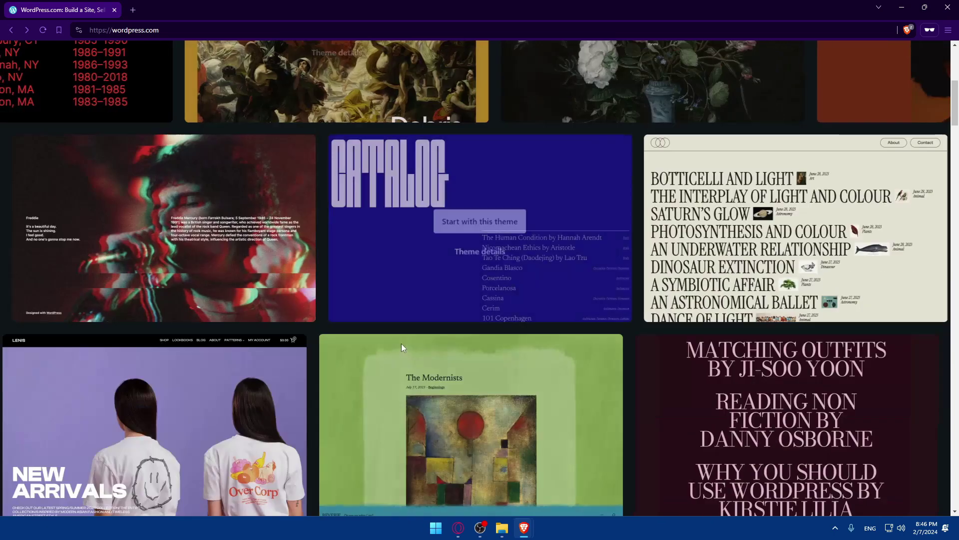
pyautogui.scroll(-13, 404, 334)
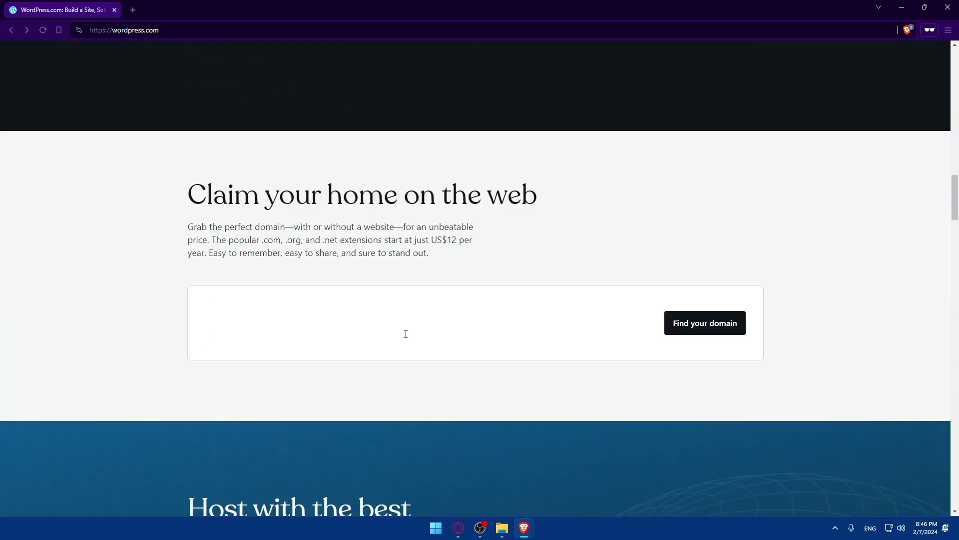
pyautogui.scroll(-10, 329, 279)
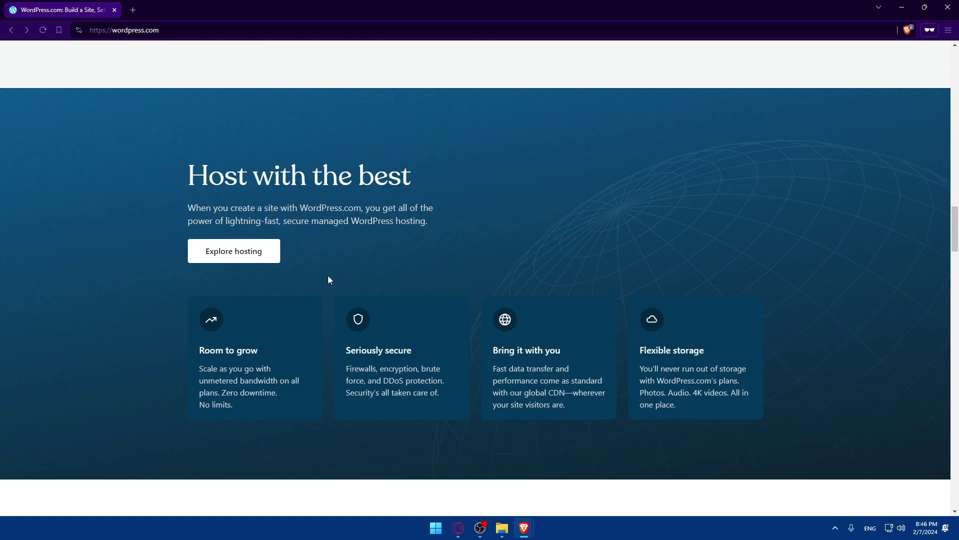
pyautogui.scroll(-3, 328, 279)
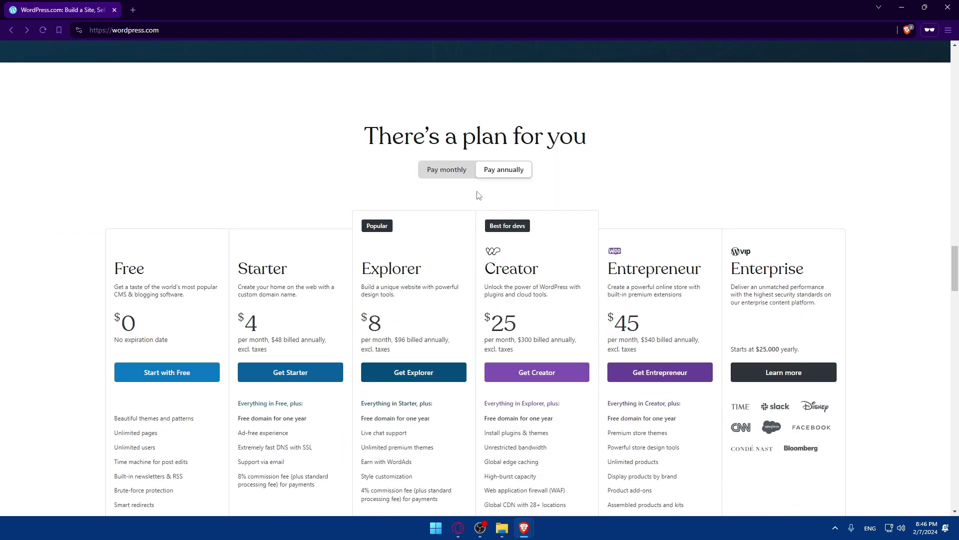
pyautogui.scroll(-5, 385, 270)
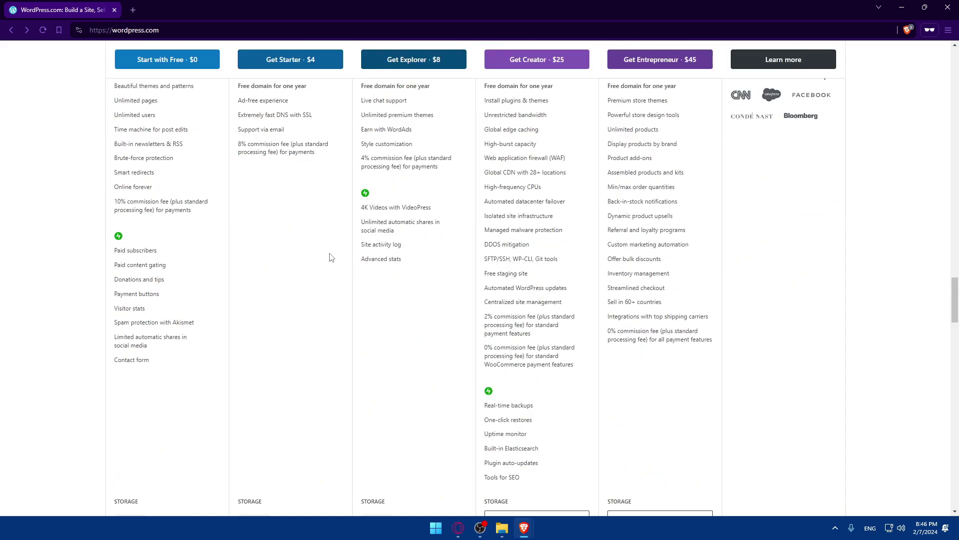
pyautogui.scroll(-15, 413, 258)
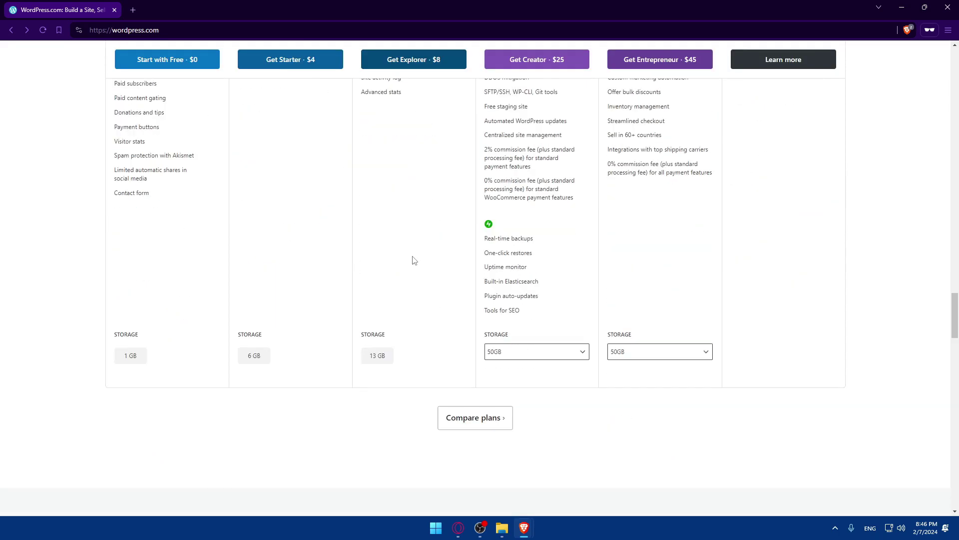
pyautogui.scroll(-10, 413, 260)
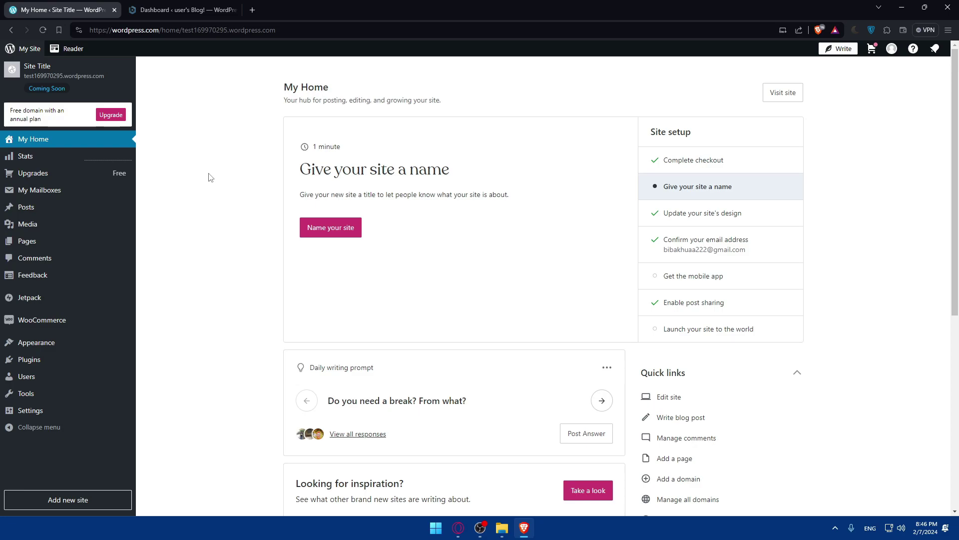
# Browse WordPress.com's premium Plugins listing, then close that tab.
pyautogui.click(32, 359)
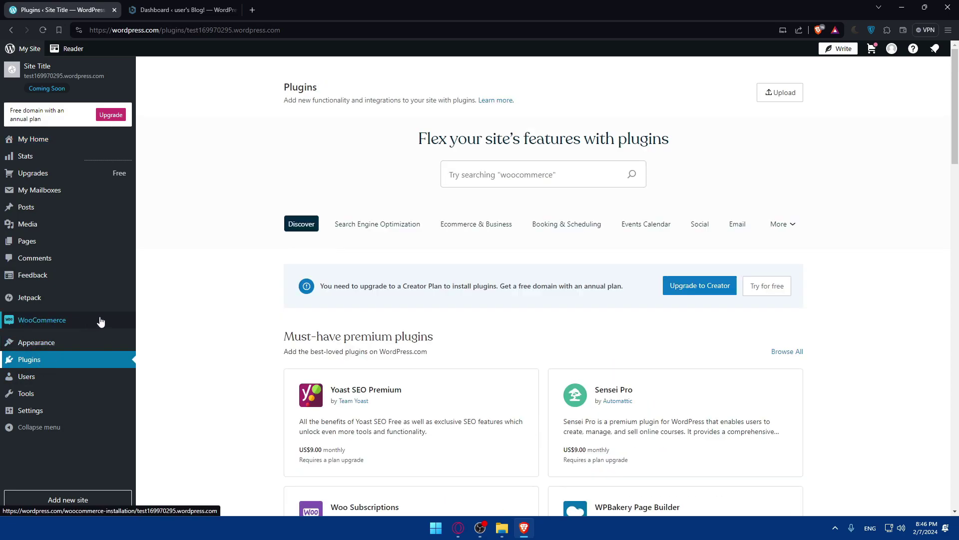
pyautogui.scroll(-4, 465, 251)
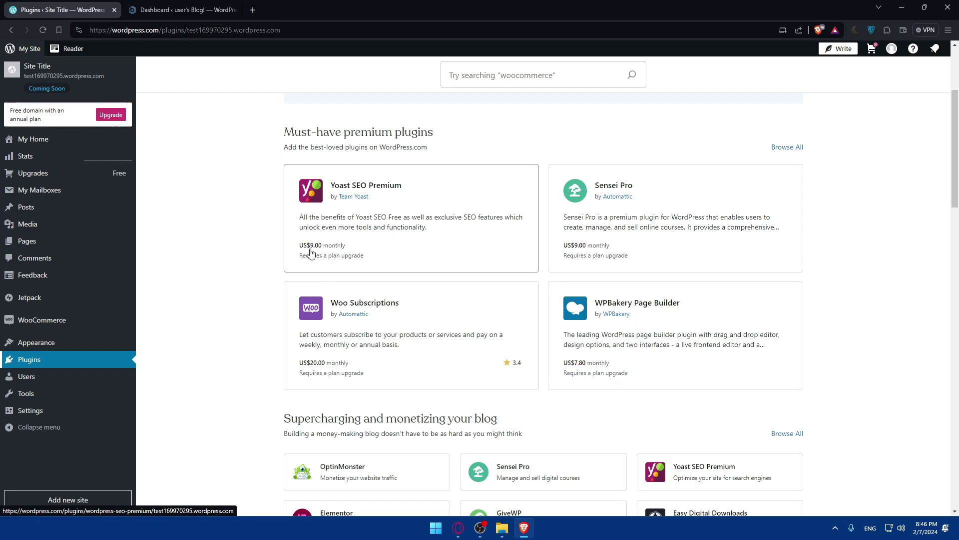
pyautogui.scroll(4, 310, 253)
pyautogui.click(115, 10)
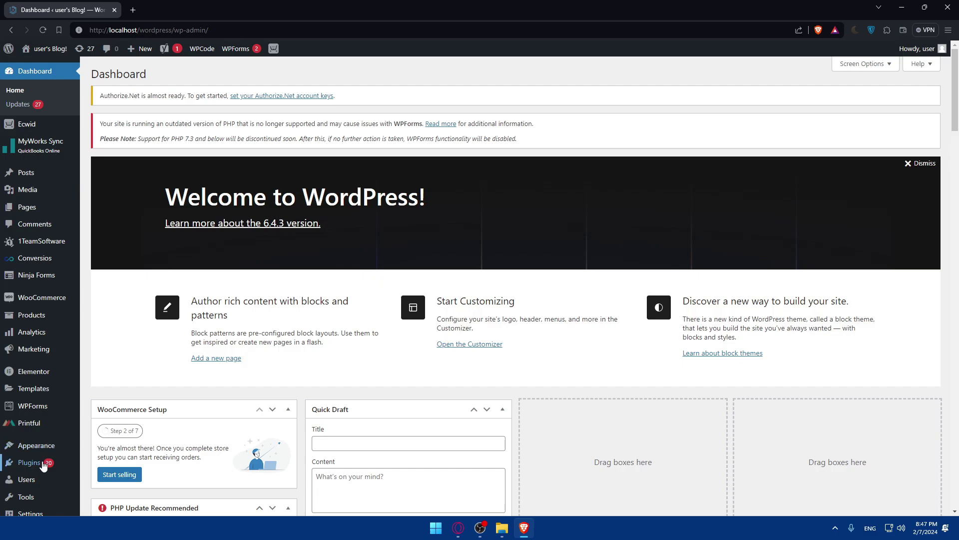
# Go to Plugins > Add New Plugin in the local admin sidebar.
pyautogui.moveTo(35, 461)
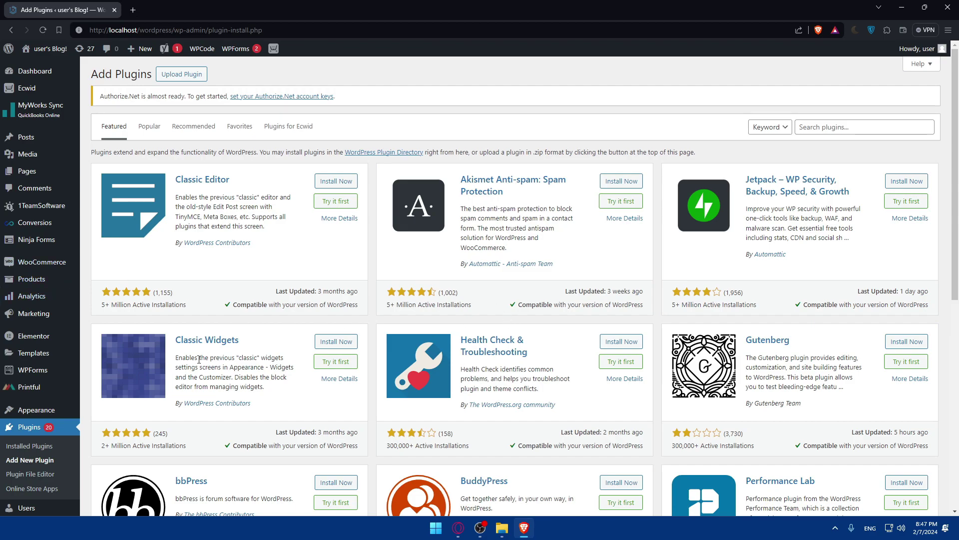
# Search the plugin directory for 'elementor' and look over the results.
pyautogui.click(830, 125)
pyautogui.write('el')
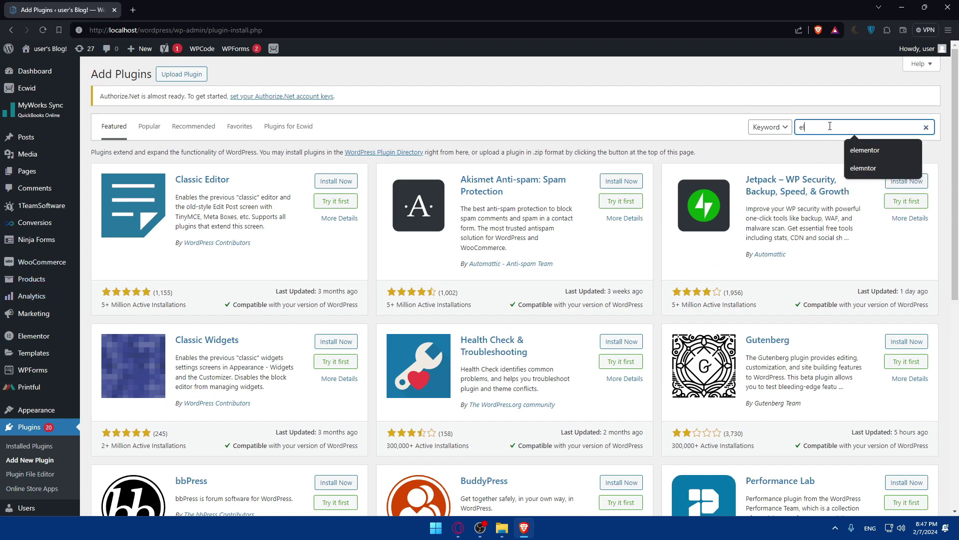
pyautogui.write('em')
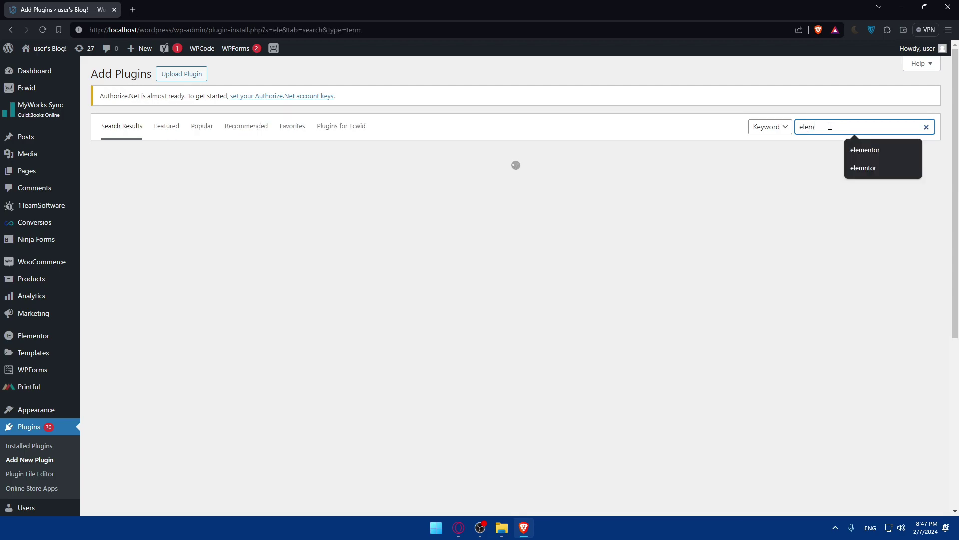
pyautogui.write('entor')
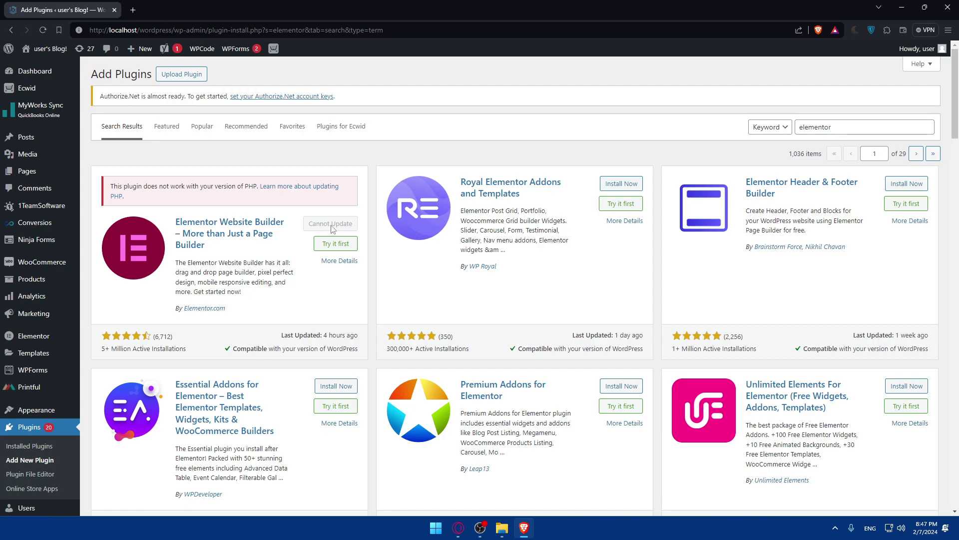
pyautogui.scroll(-14, 332, 228)
pyautogui.scroll(14, 332, 229)
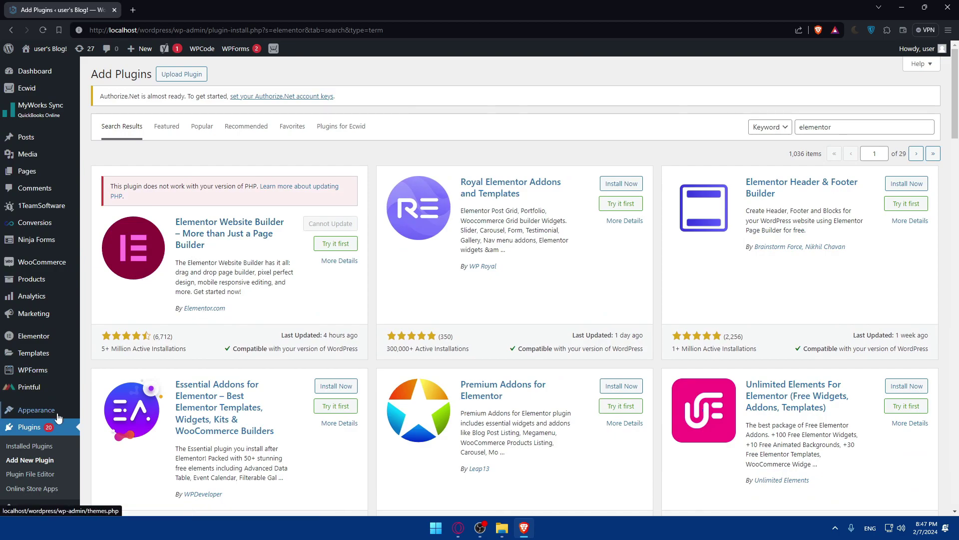
# Filter Installed Plugins by 'eleme' and open Elementor's 'Get Elementor Pro' plans page.
pyautogui.click(18, 449)
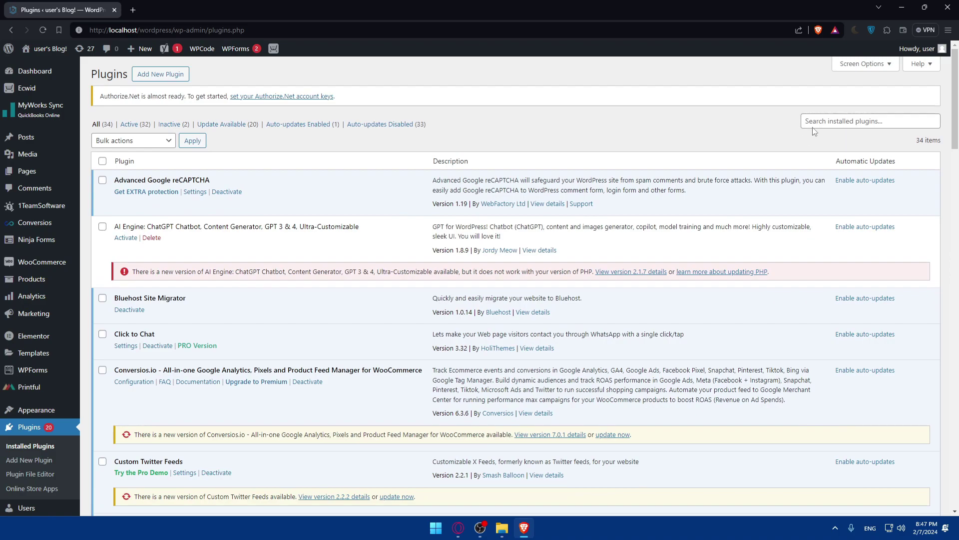
pyautogui.click(815, 122)
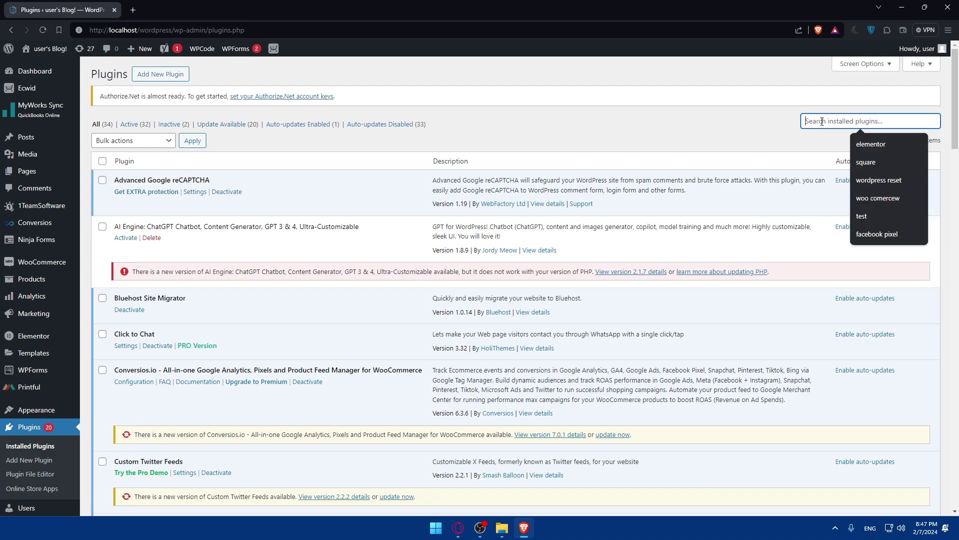
pyautogui.write('elemn')
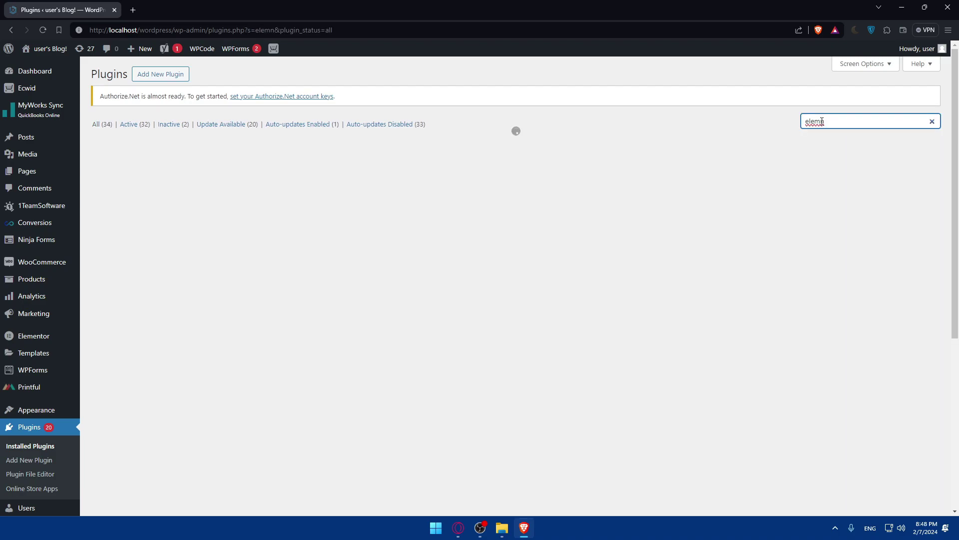
pyautogui.click(267, 210)
pyautogui.click(837, 120)
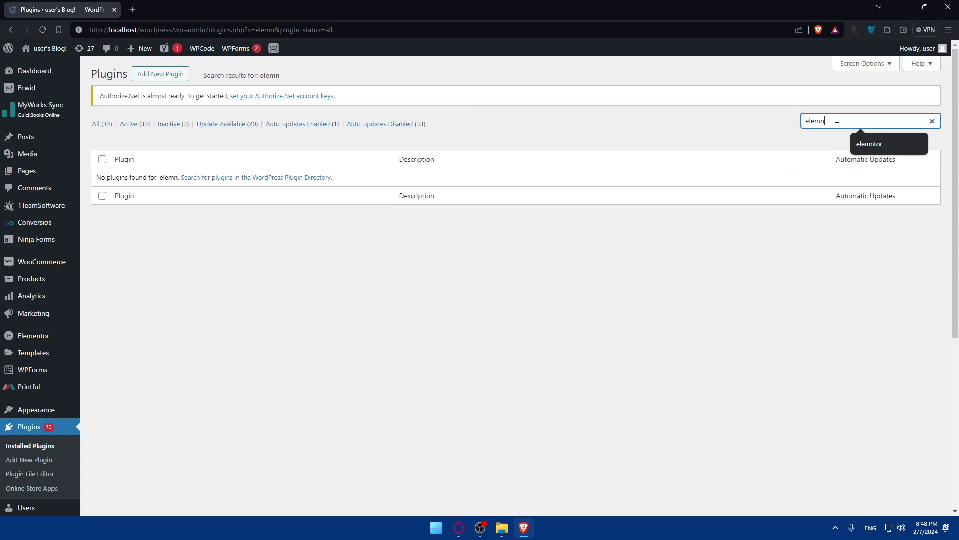
pyautogui.press('BackSpace')
pyautogui.write('e')
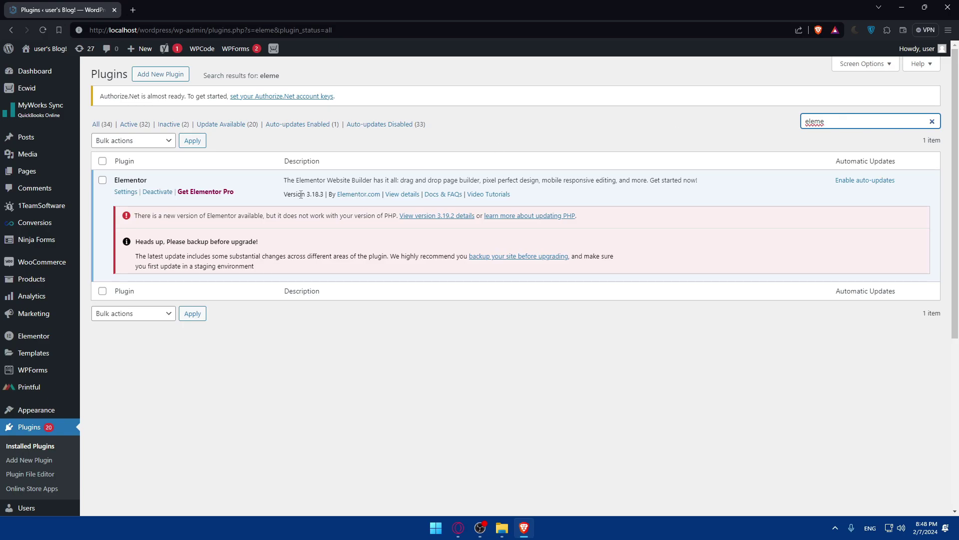
pyautogui.click(187, 195)
pyautogui.hotkey('ctrl', 'shift', 'Tab')
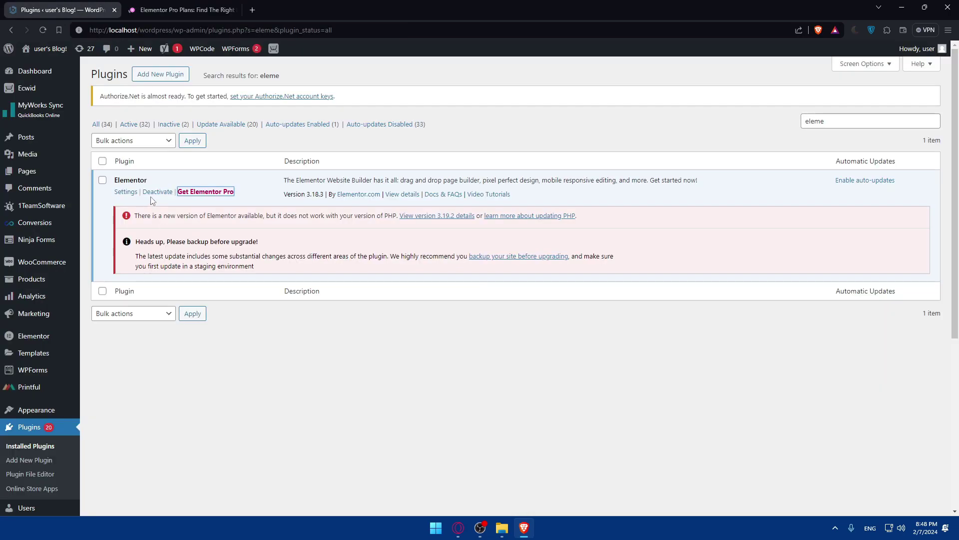
# Review the Elementor Pro pricing cards and the Form Builder explanation.
pyautogui.click(208, 10)
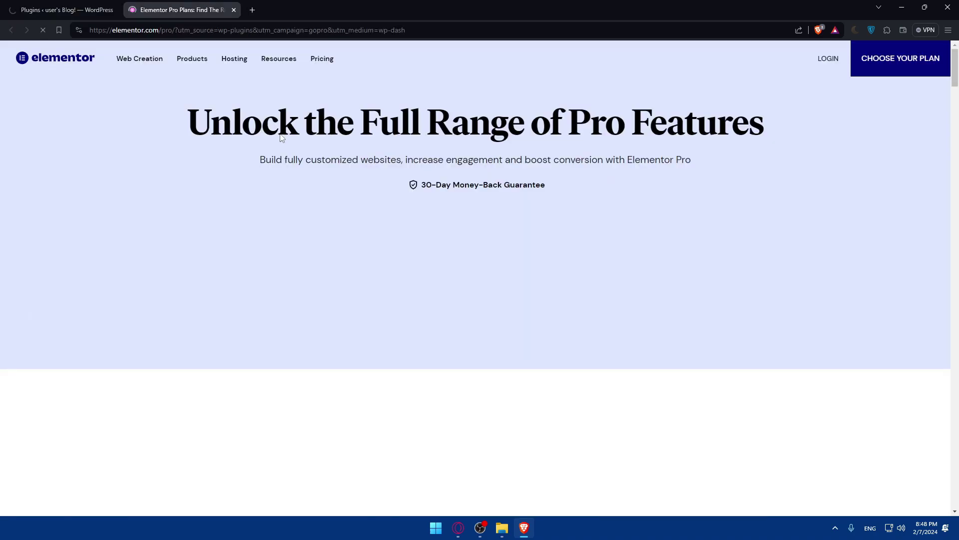
pyautogui.scroll(-2, 340, 210)
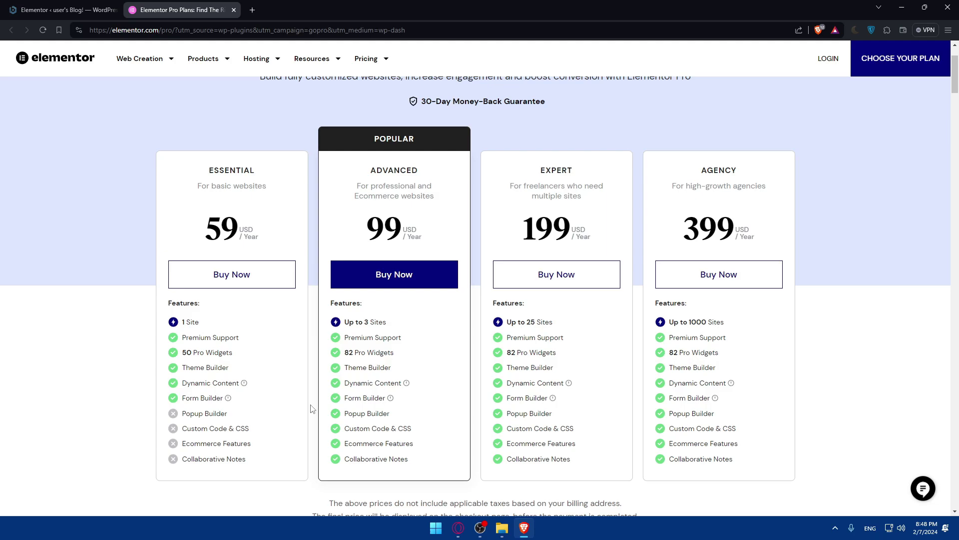
pyautogui.moveTo(230, 399)
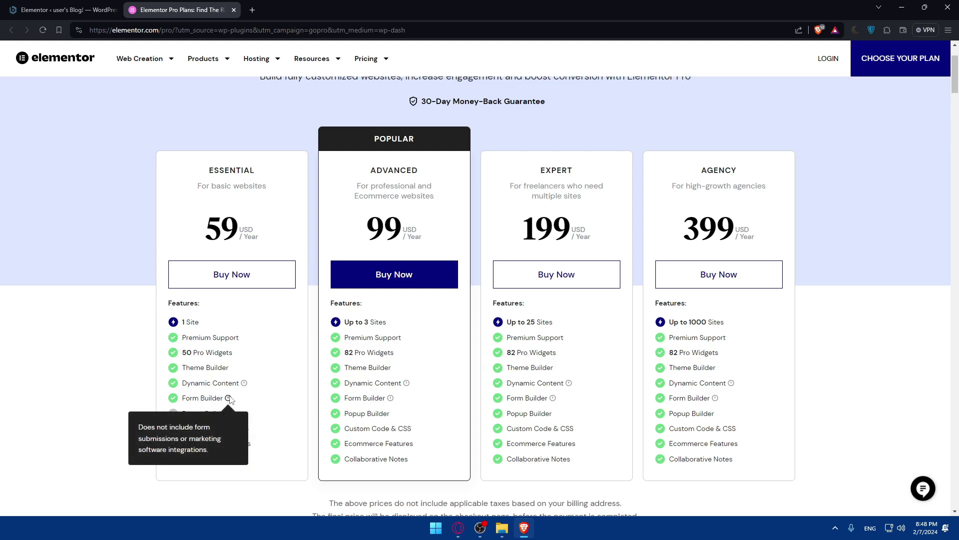
pyautogui.moveTo(176, 398); pyautogui.dragTo(230, 400)
pyautogui.click(237, 402)
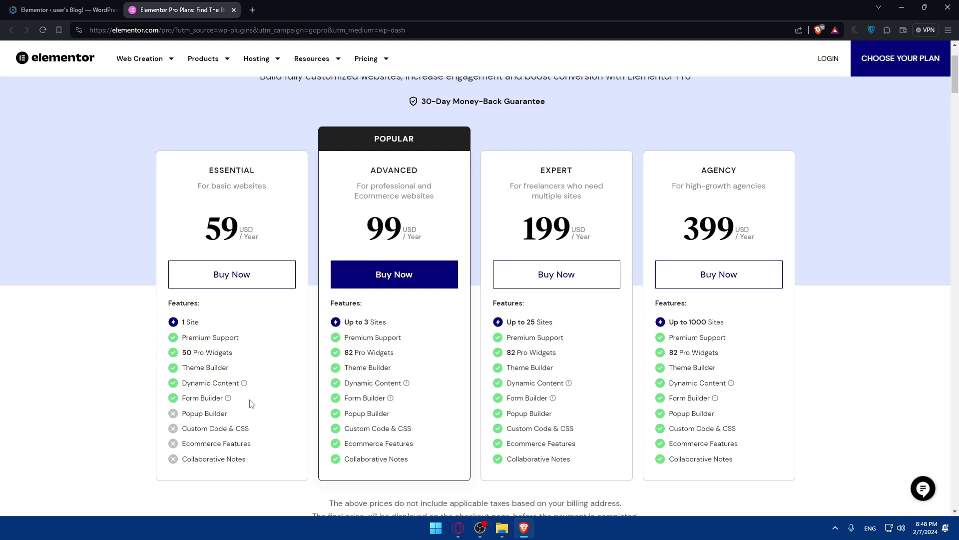
# Back in WordPress, open the Pages list in a new tab.
pyautogui.click(68, 9)
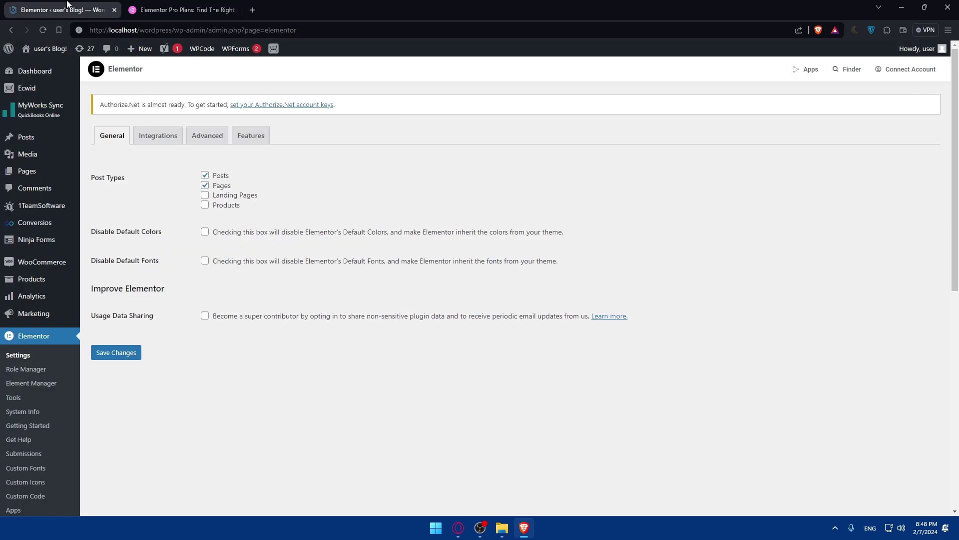
pyautogui.rightClick(50, 171)
pyautogui.click(68, 172)
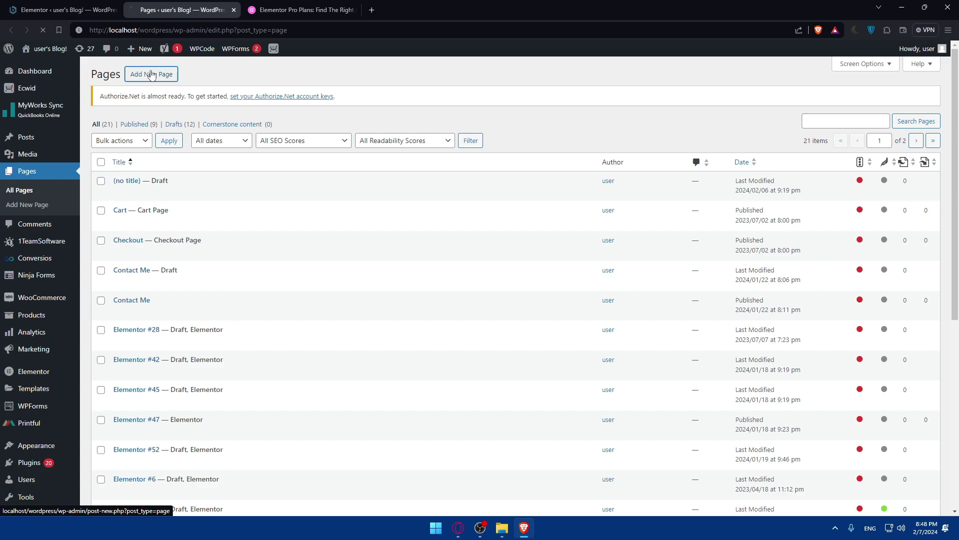
# Add a new draft page, Elementor #97, and edit it with Elementor.
pyautogui.click(152, 75)
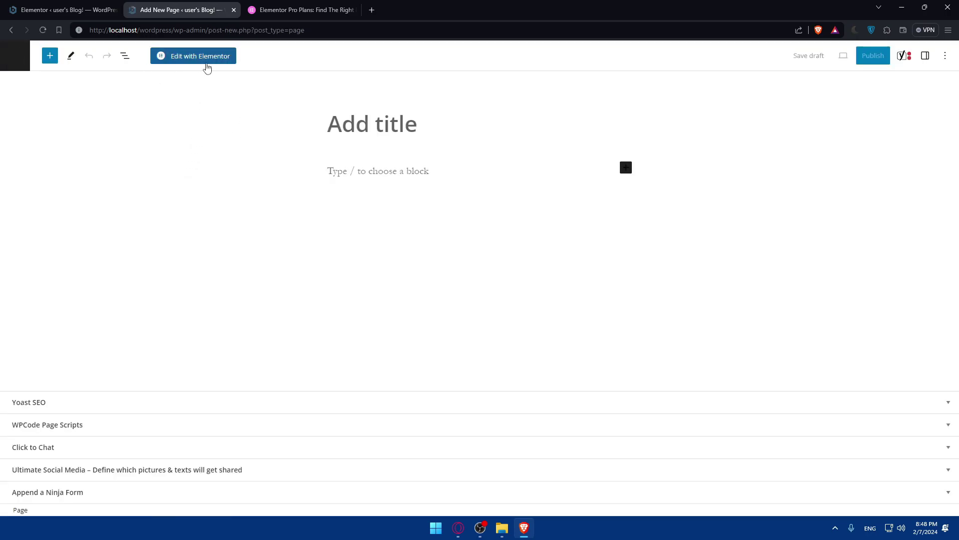
pyautogui.click(206, 63)
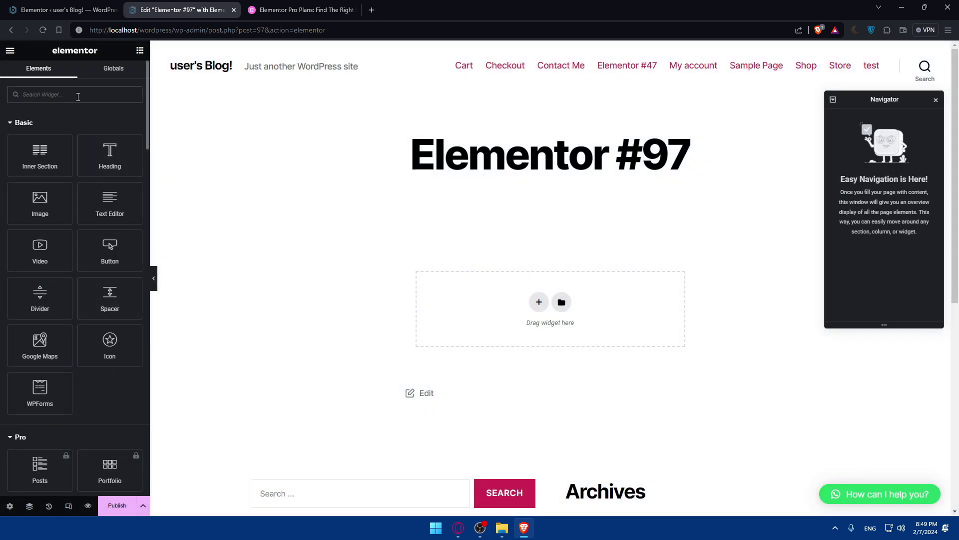
# Search Elementor widgets for 'cap' to confirm no captcha widget exists, then return to Elementor settings.
pyautogui.write('ca')
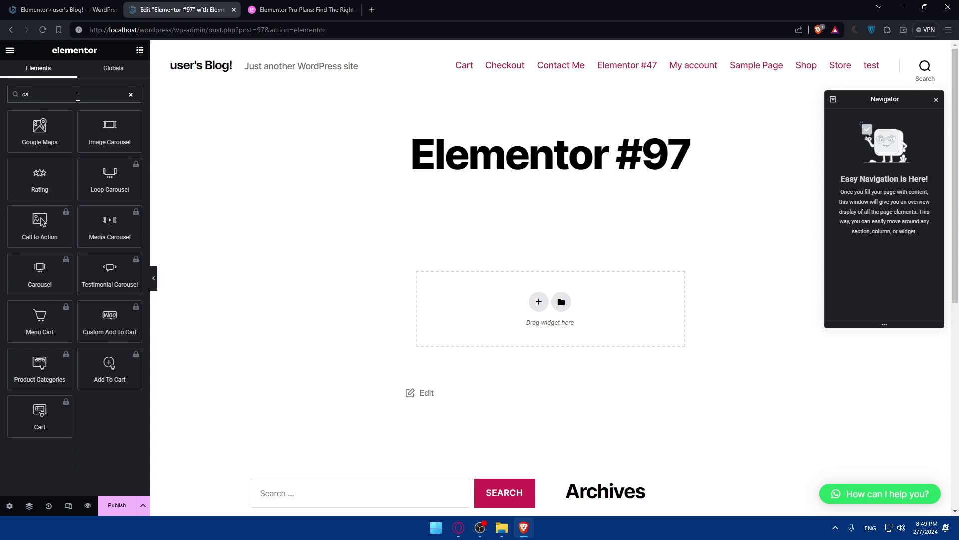
pyautogui.write('ptcha')
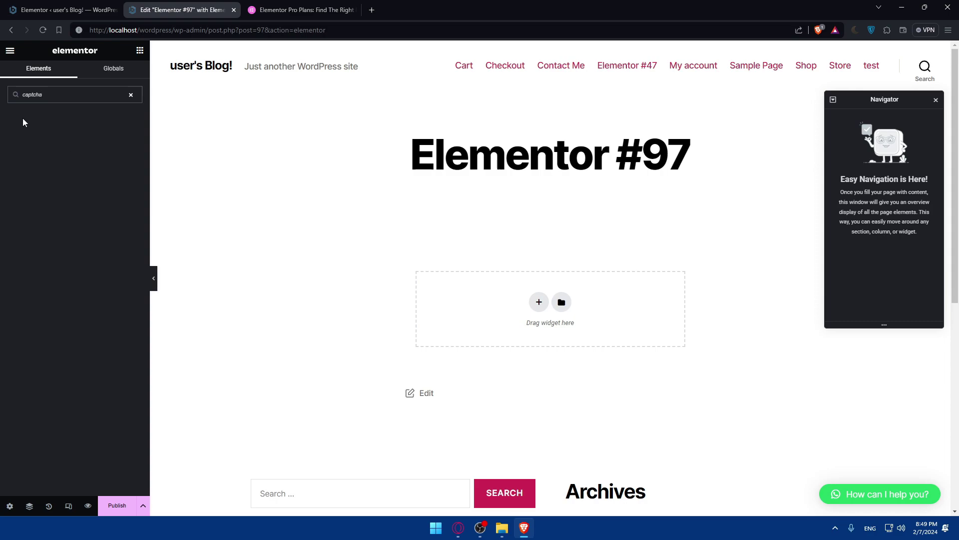
pyautogui.click(130, 95)
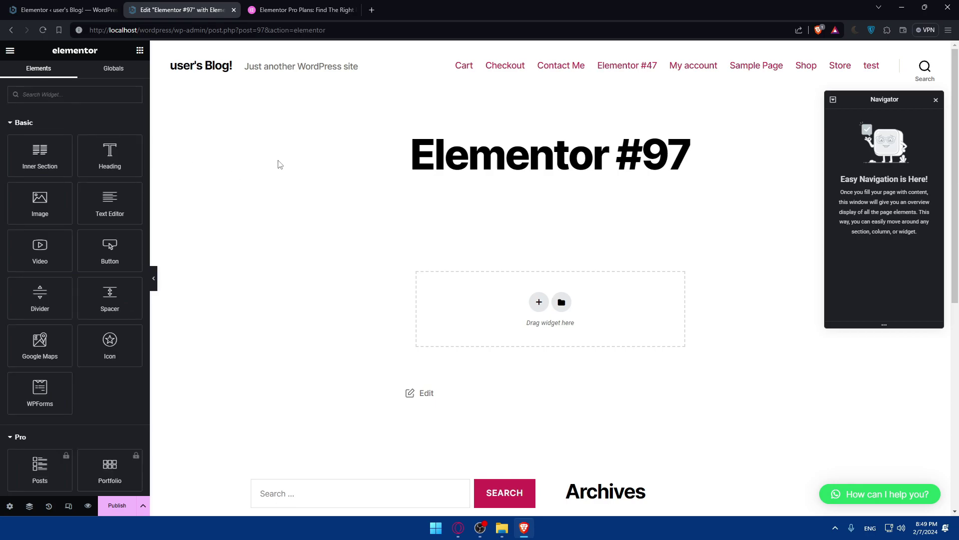
pyautogui.click(284, 10)
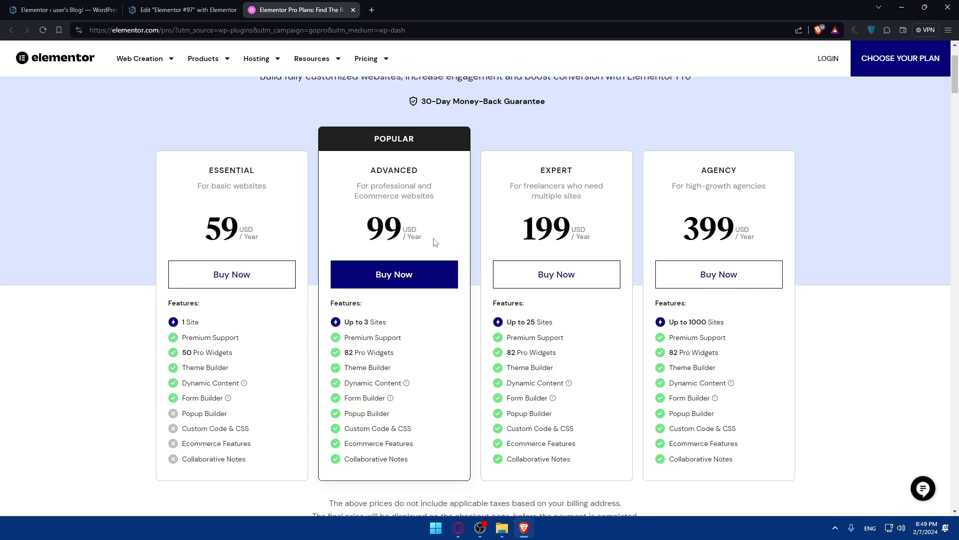
pyautogui.click(352, 10)
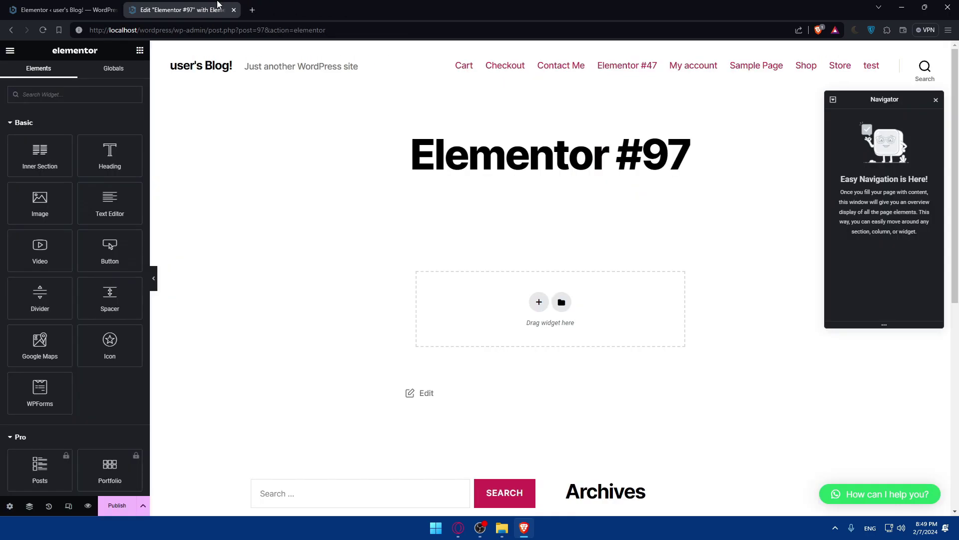
pyautogui.click(72, 10)
# Look through Elementor's Integrations, Advanced and Features settings tabs.
pyautogui.moveTo(48, 314)
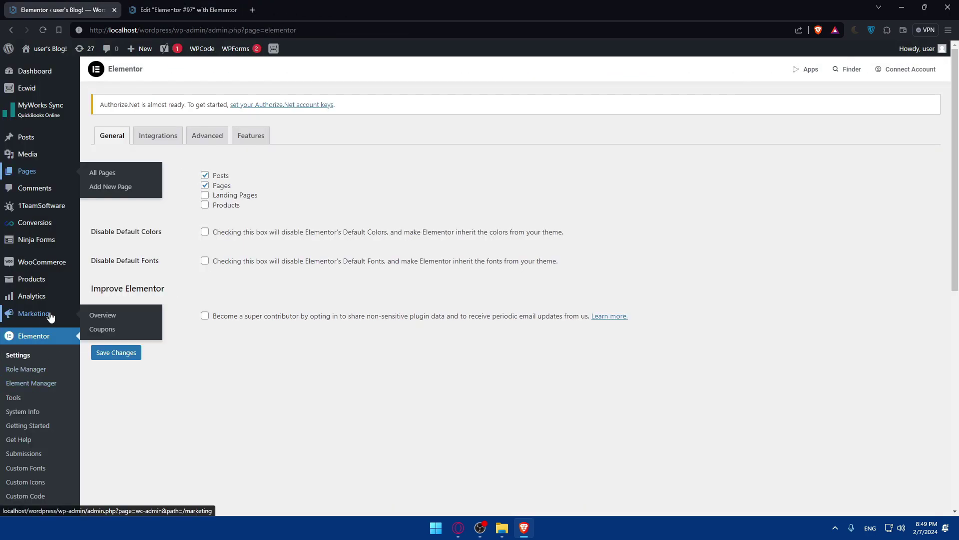
pyautogui.scroll(-2, 50, 315)
pyautogui.scroll(2, 50, 316)
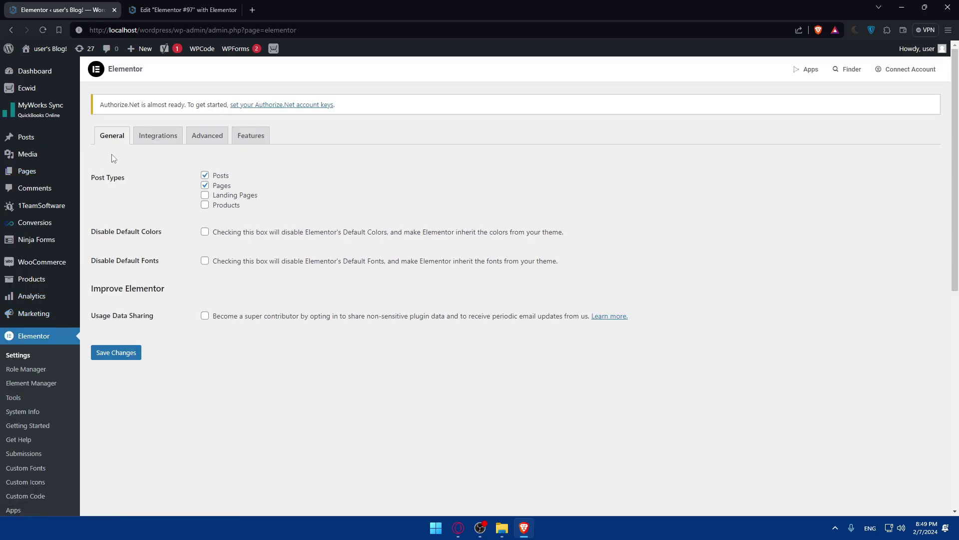
pyautogui.click(156, 134)
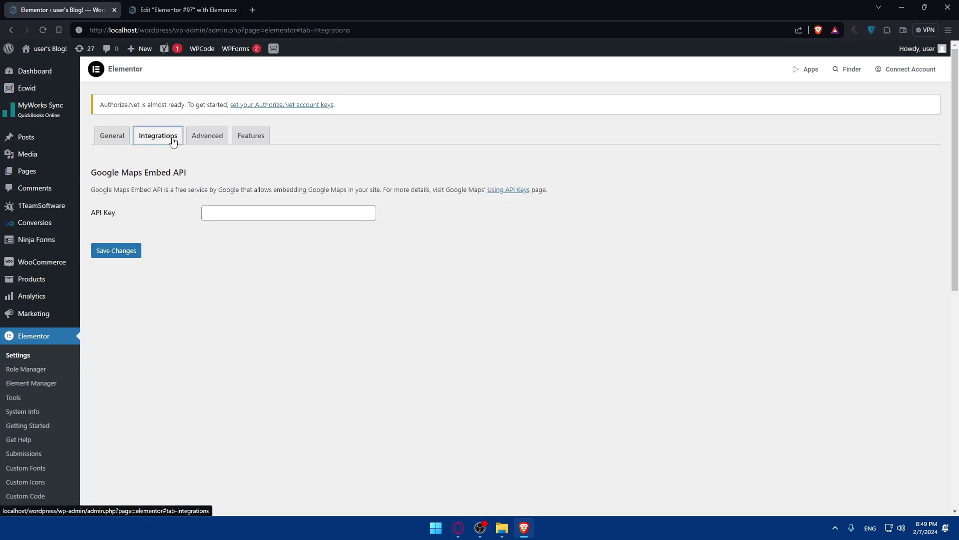
pyautogui.click(205, 141)
pyautogui.click(257, 137)
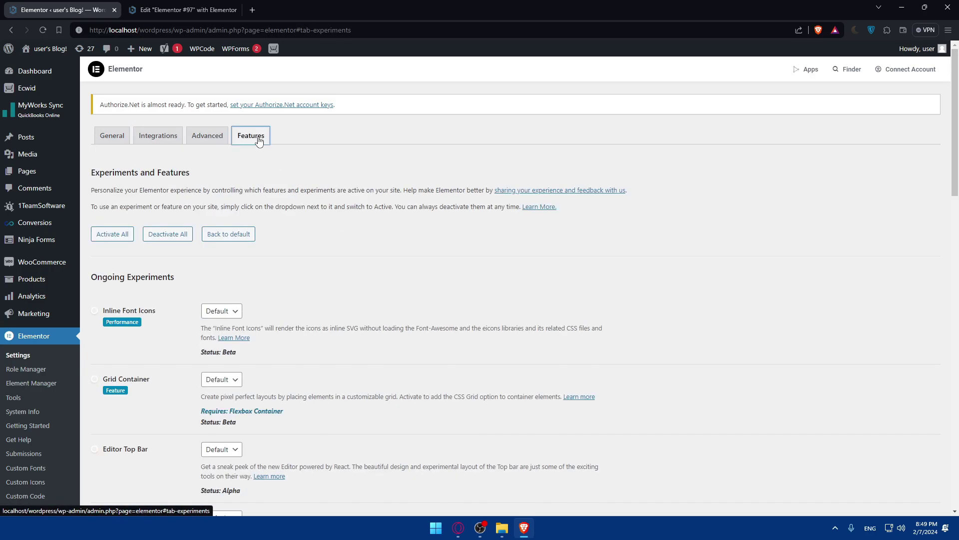
# Scroll through the Features experiments list, then go to Plugins > Installed Plugins.
pyautogui.scroll(-3, 300, 228)
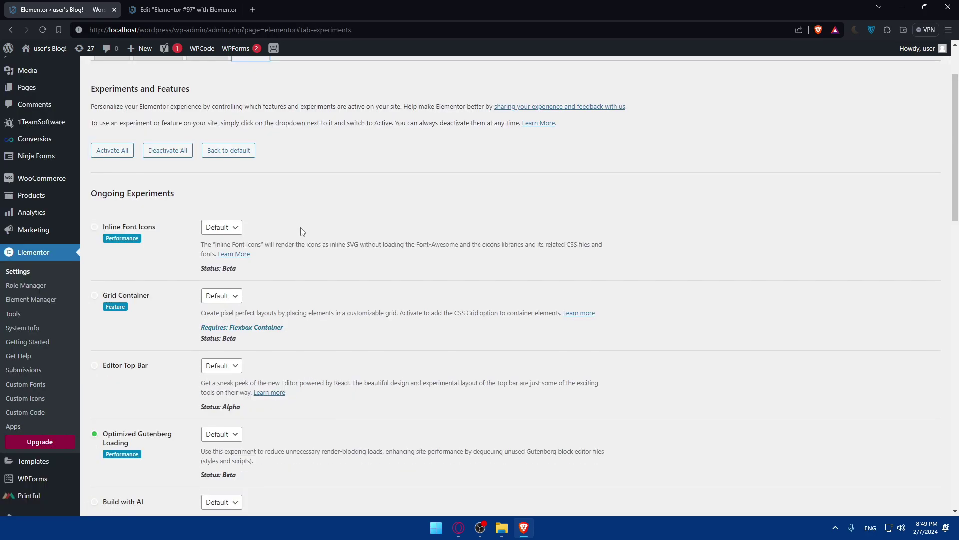
pyautogui.scroll(3, 186, 223)
pyautogui.scroll(-5, 249, 274)
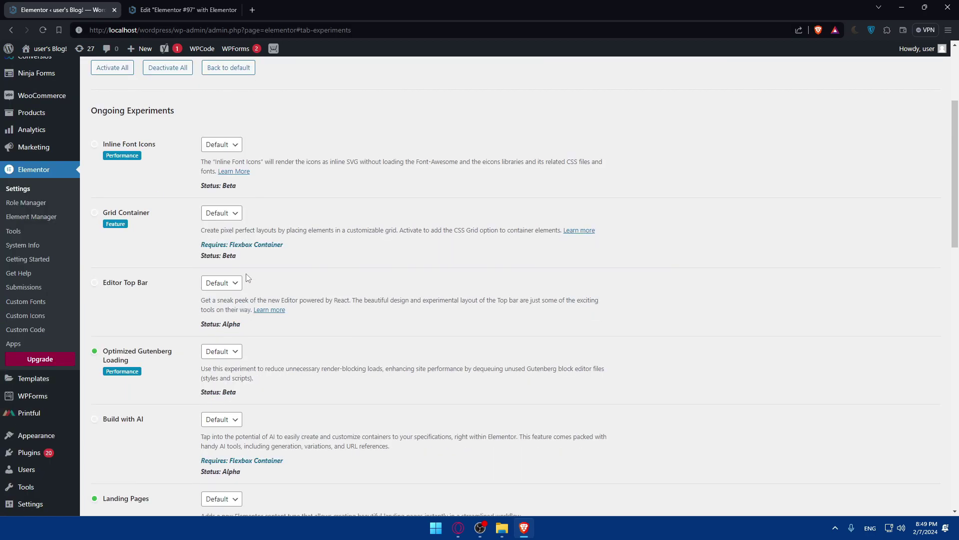
pyautogui.scroll(-10, 247, 274)
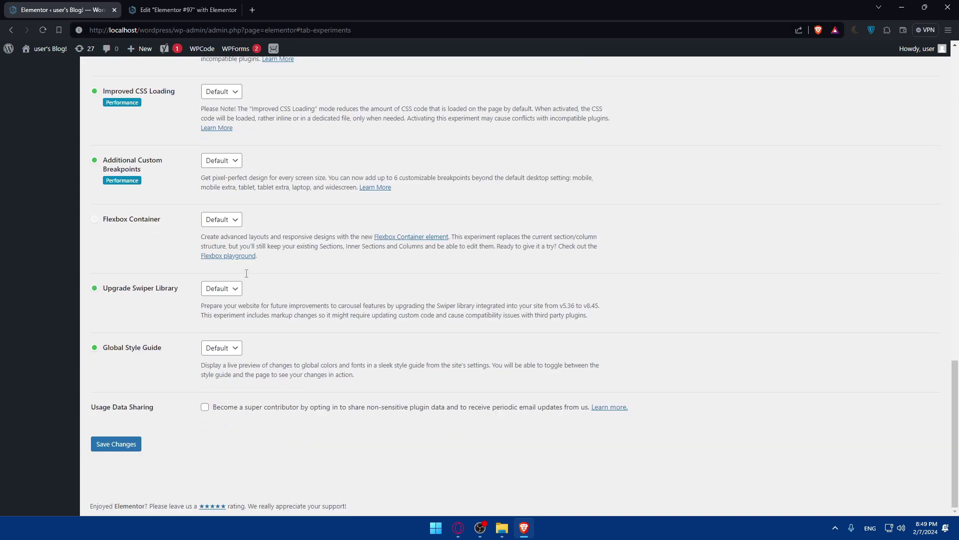
pyautogui.scroll(15, 113, 480)
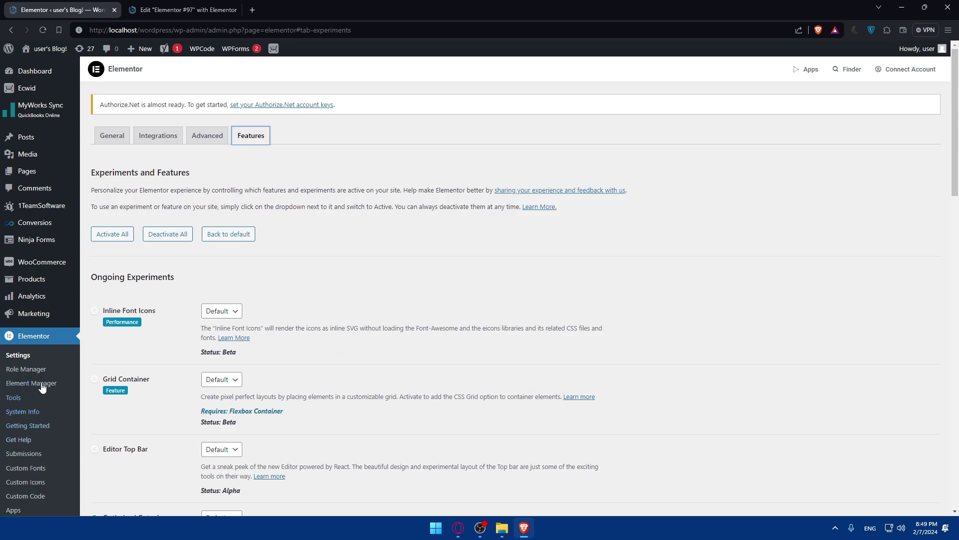
pyautogui.scroll(-1, 38, 386)
pyautogui.scroll(-3, 38, 385)
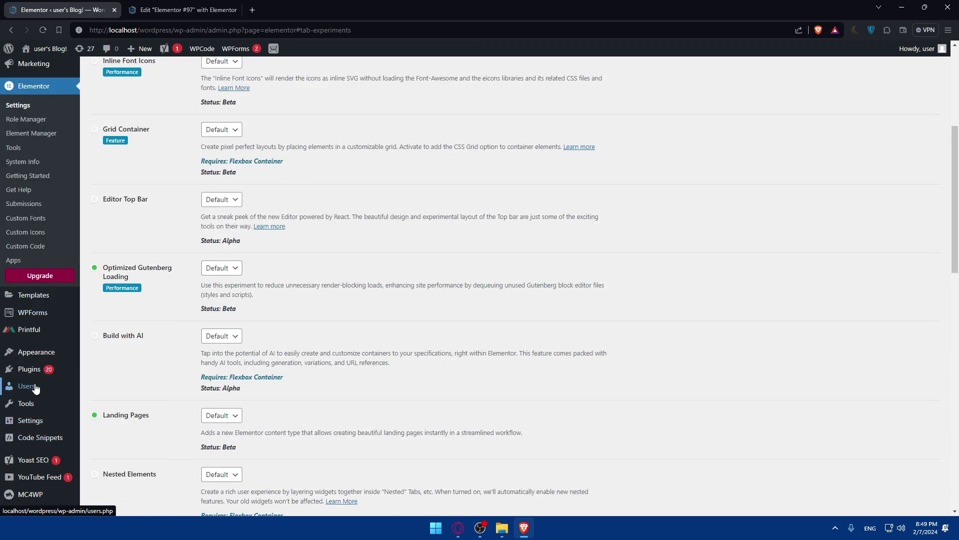
pyautogui.moveTo(62, 376)
pyautogui.click(109, 376)
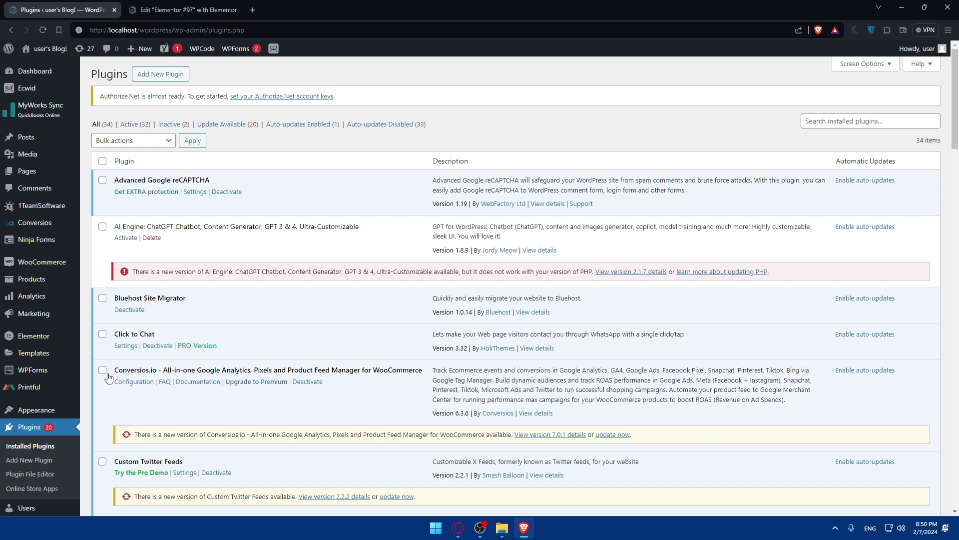
# Scroll the 34-item Installed Plugins list down to the WPForms Lite row and list footer.
pyautogui.scroll(-8, 418, 266)
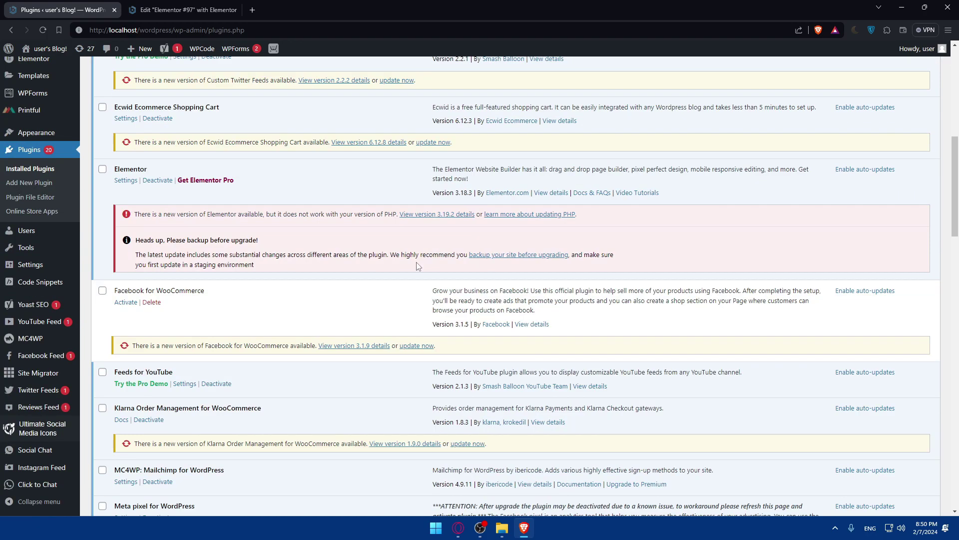
pyautogui.scroll(-5, 418, 266)
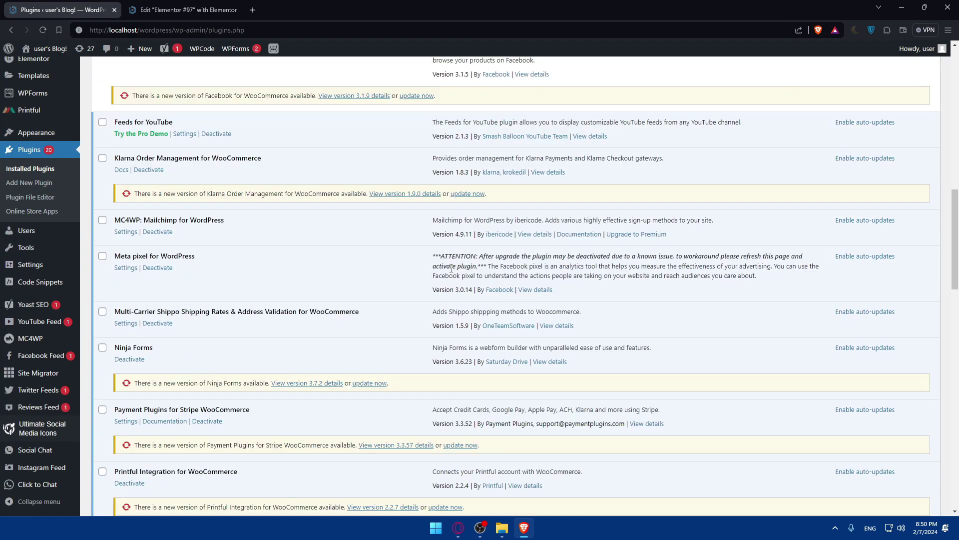
pyautogui.scroll(-7, 418, 267)
pyautogui.scroll(-5, 429, 289)
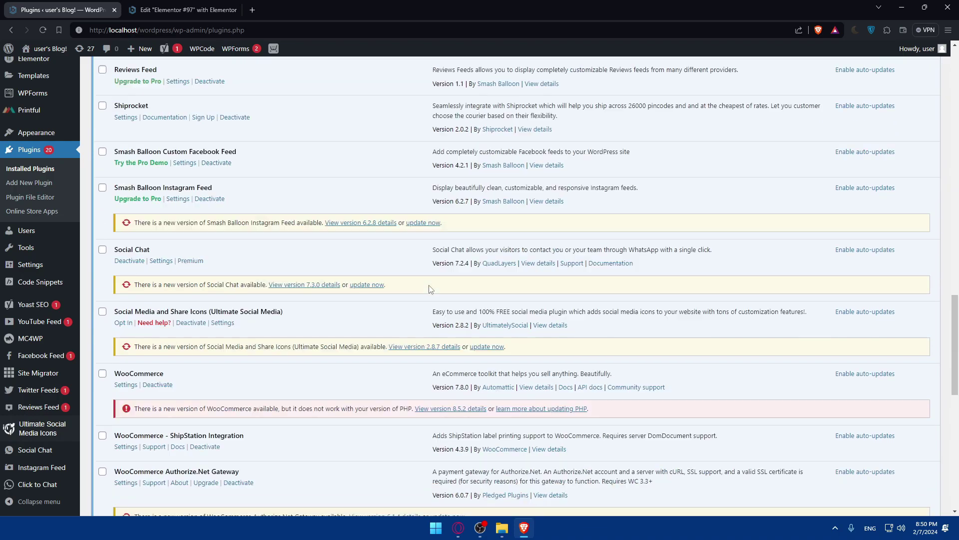
pyautogui.scroll(-5, 429, 289)
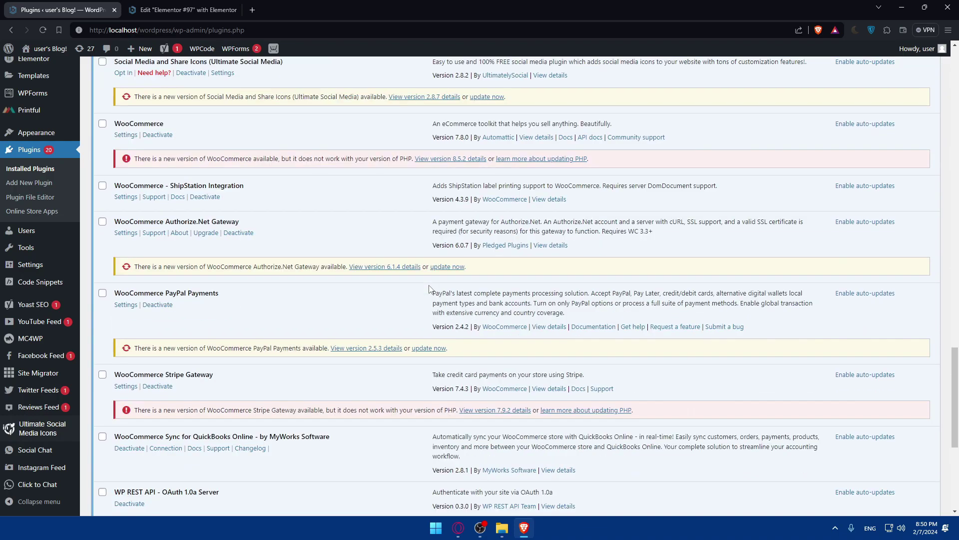
pyautogui.scroll(-2, 428, 289)
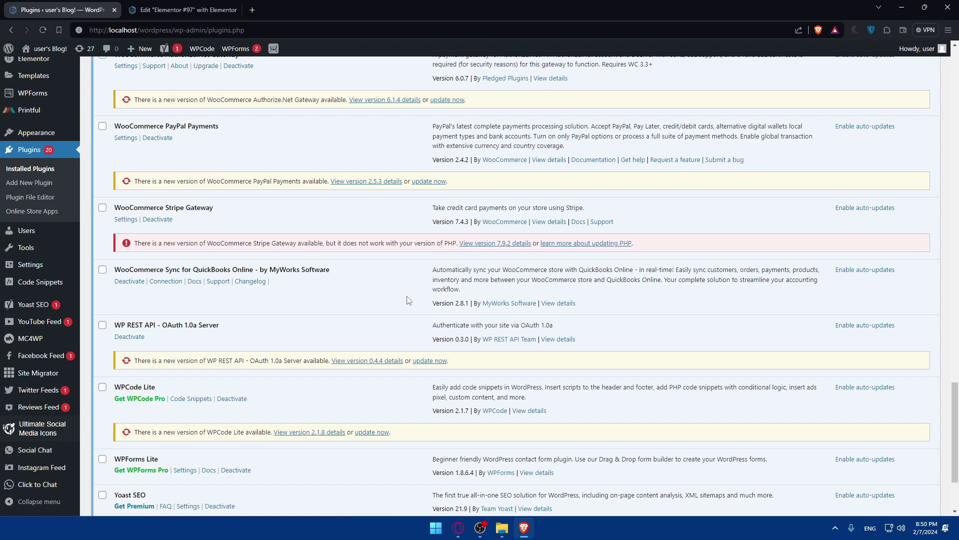
pyautogui.scroll(-2, 407, 300)
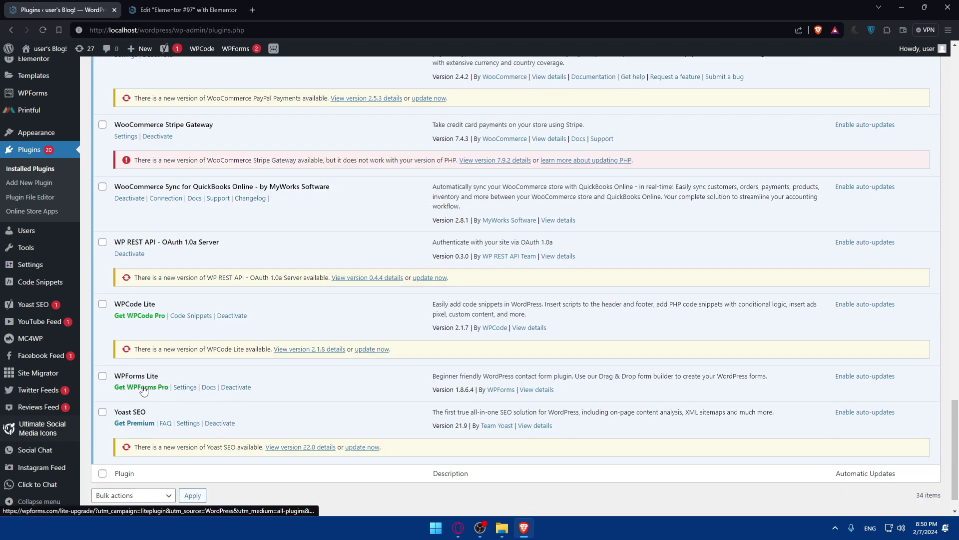
pyautogui.click(529, 390)
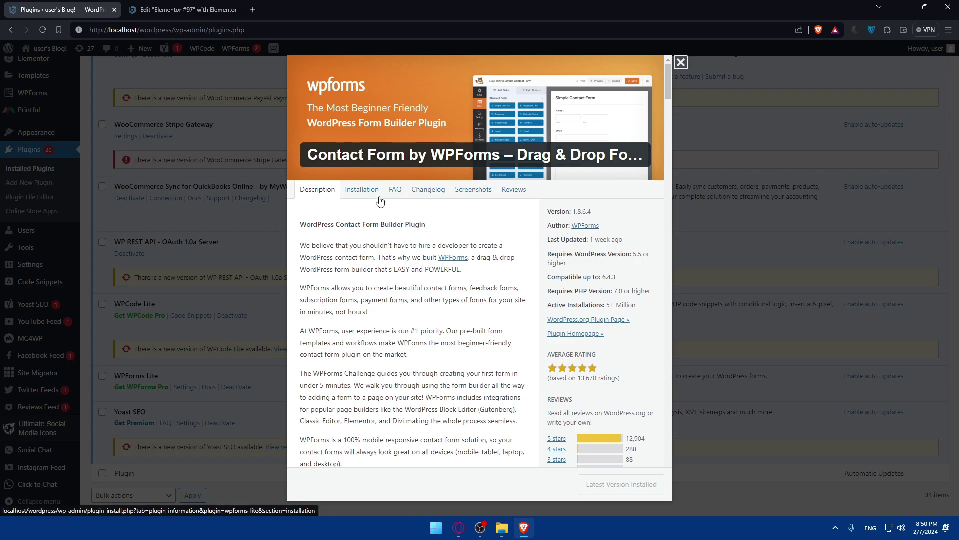
pyautogui.click(364, 191)
pyautogui.click(423, 193)
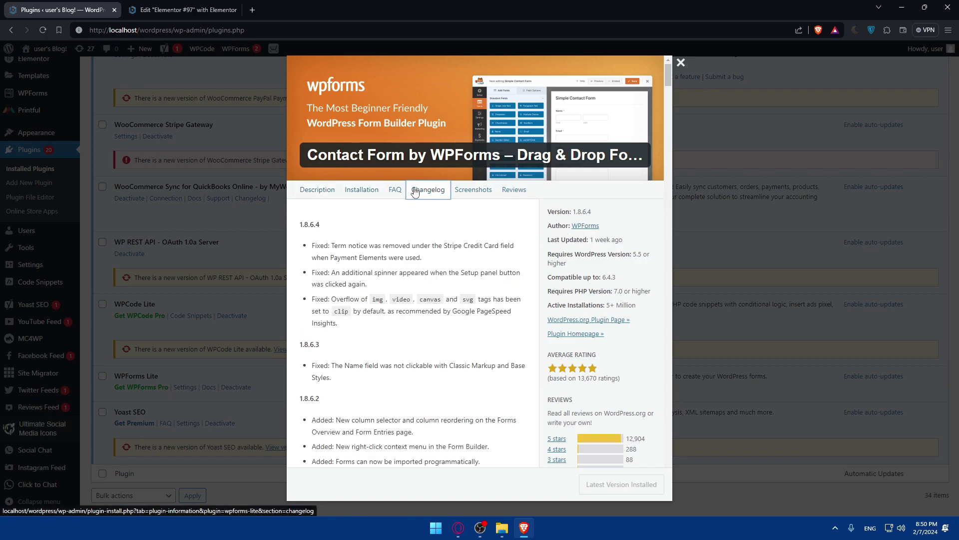
pyautogui.click(400, 192)
pyautogui.click(440, 194)
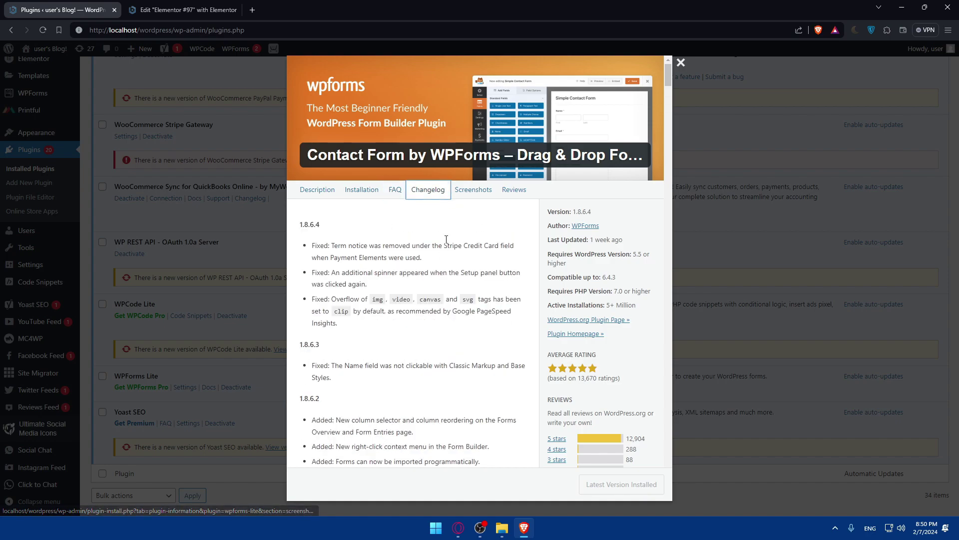
pyautogui.click(472, 192)
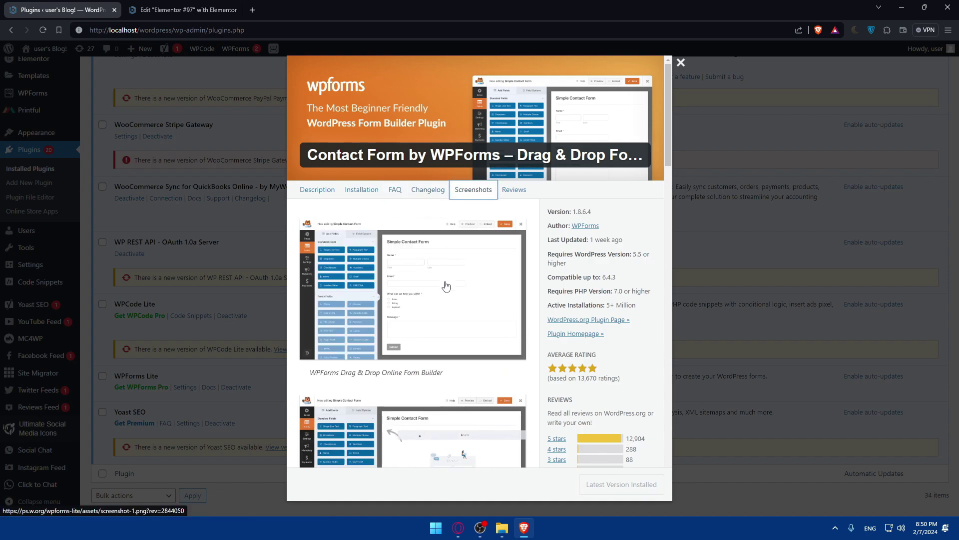
pyautogui.scroll(-5, 443, 295)
pyautogui.scroll(-8, 440, 220)
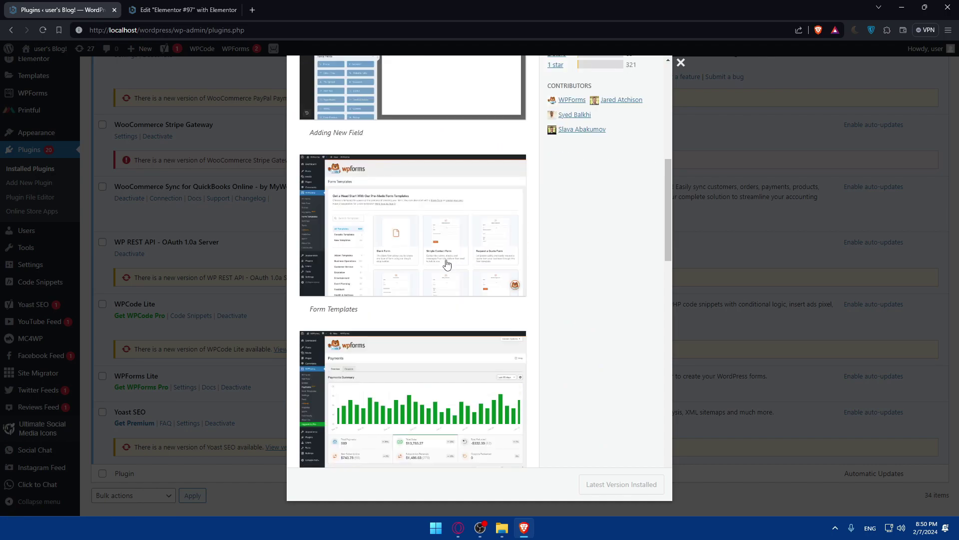
pyautogui.scroll(13, 489, 226)
pyautogui.click(514, 190)
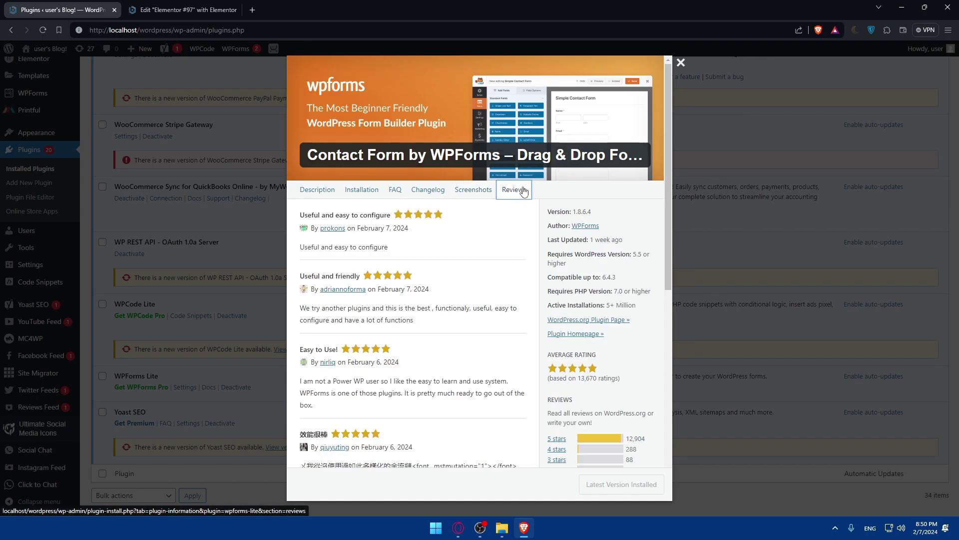
pyautogui.click(680, 62)
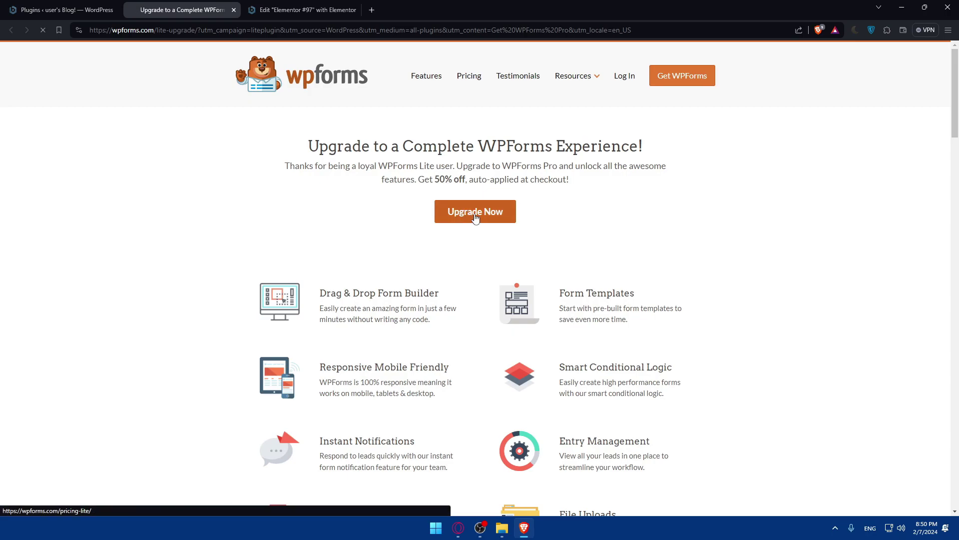
# Close the WPForms Pro pricing page and bring up the CAPTCHA tab of WPForms Settings.
pyautogui.scroll(-2, 305, 232)
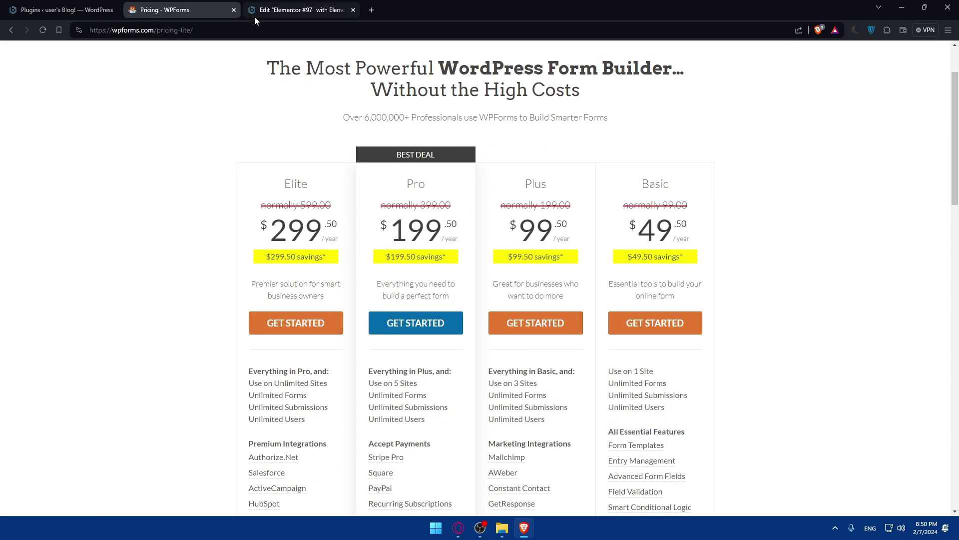
pyautogui.click(234, 10)
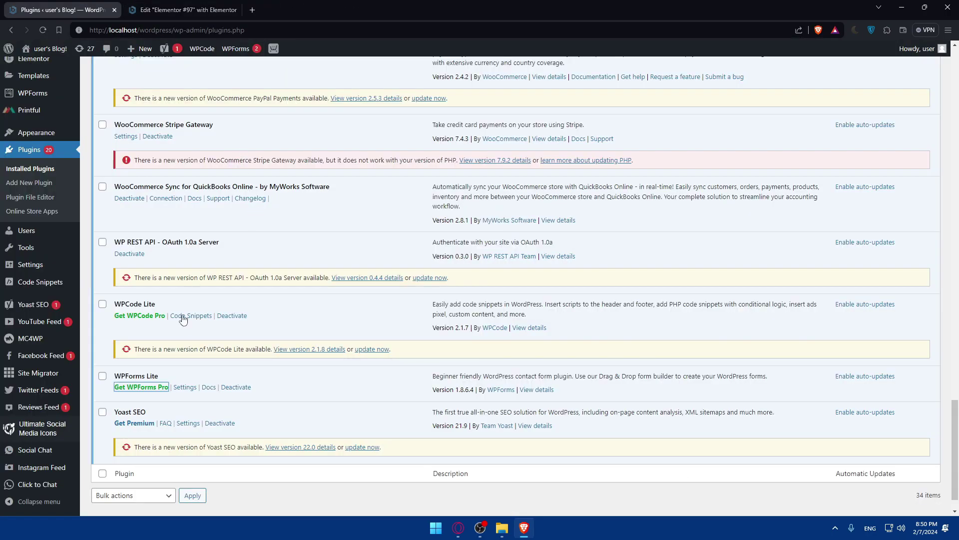
pyautogui.click(185, 387)
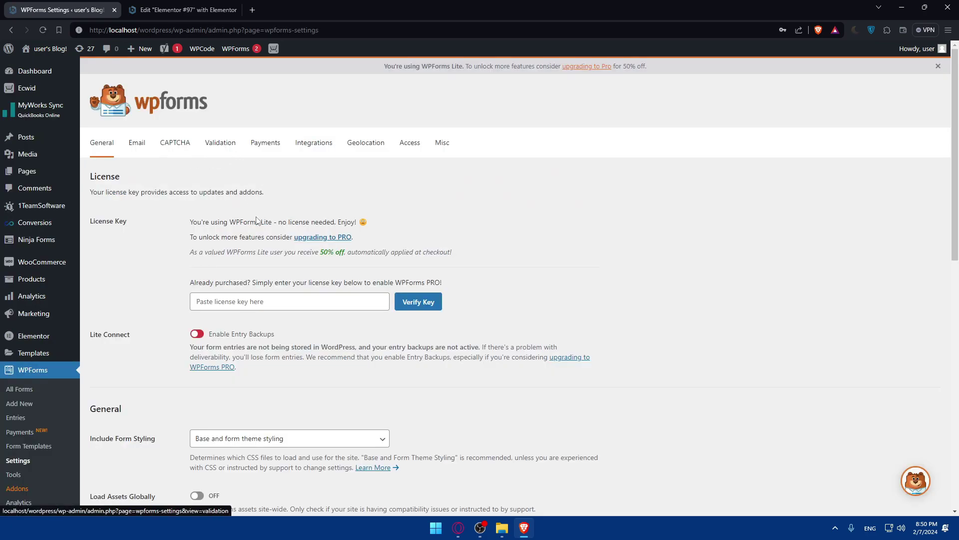
pyautogui.click(181, 143)
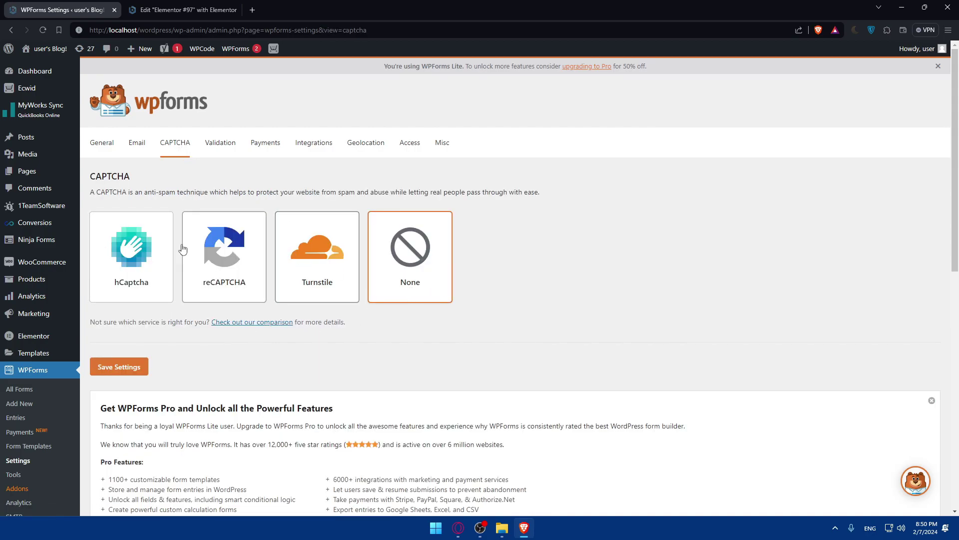
# Try out the reCAPTCHA, Turnstile and hCaptcha service options on the CAPTCHA settings page.
pyautogui.click(212, 263)
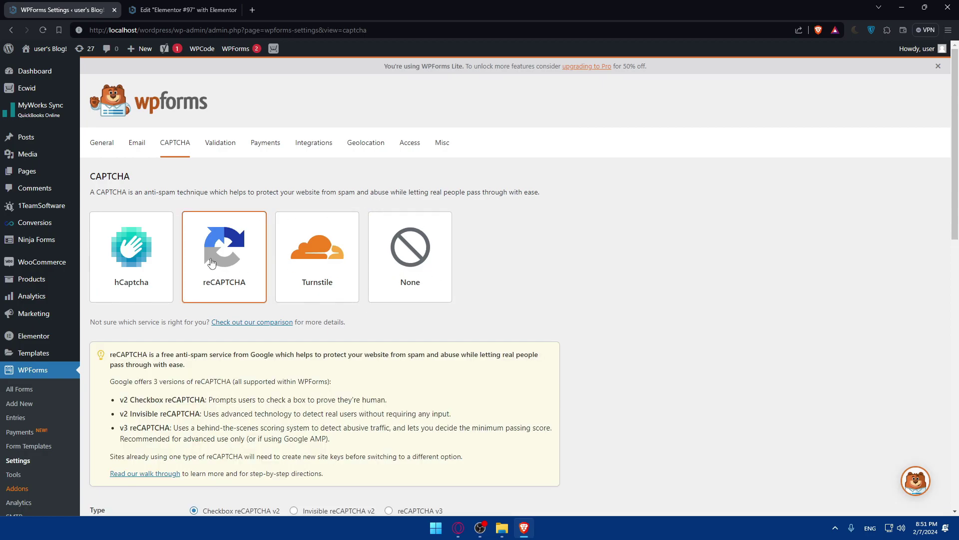
pyautogui.click(332, 243)
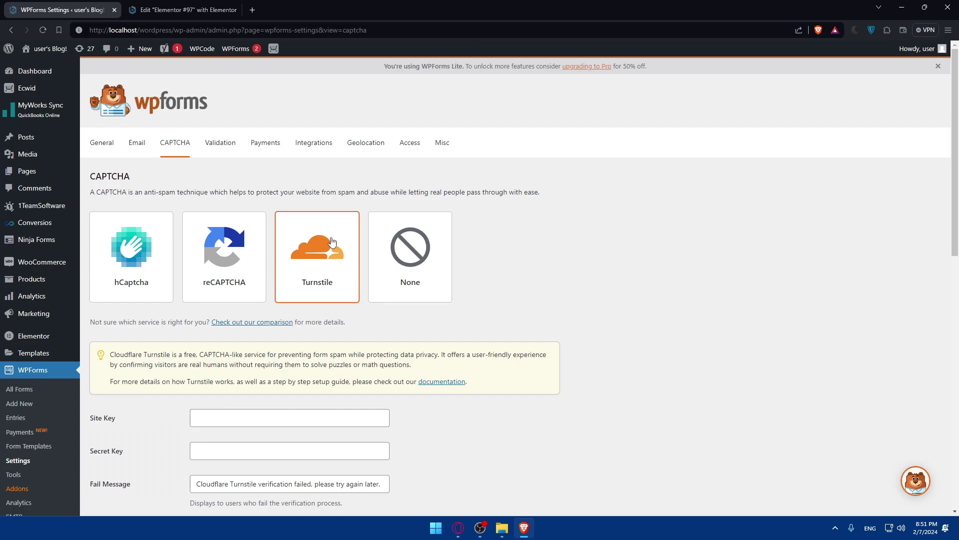
pyautogui.click(147, 242)
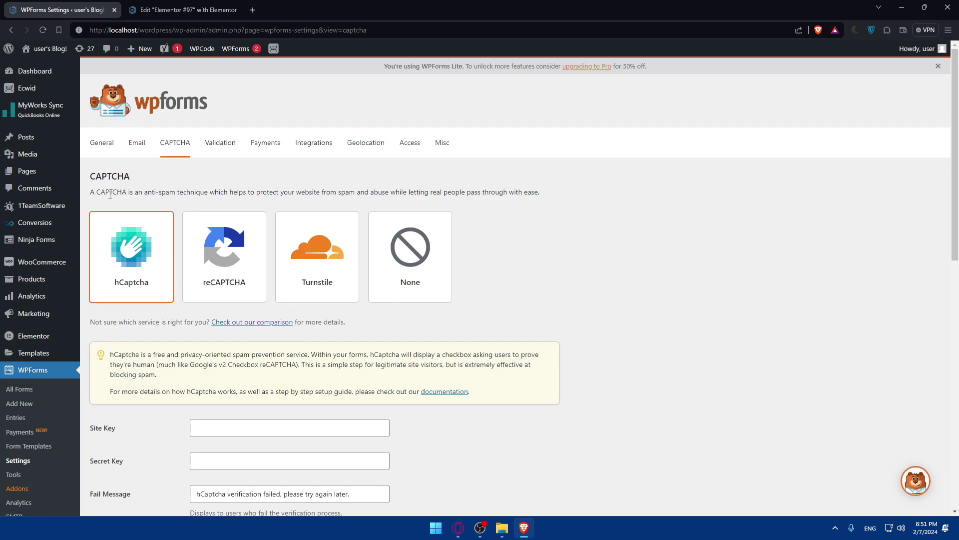
pyautogui.moveTo(164, 193); pyautogui.dragTo(206, 195)
pyautogui.click(206, 195)
pyautogui.scroll(-4, 293, 236)
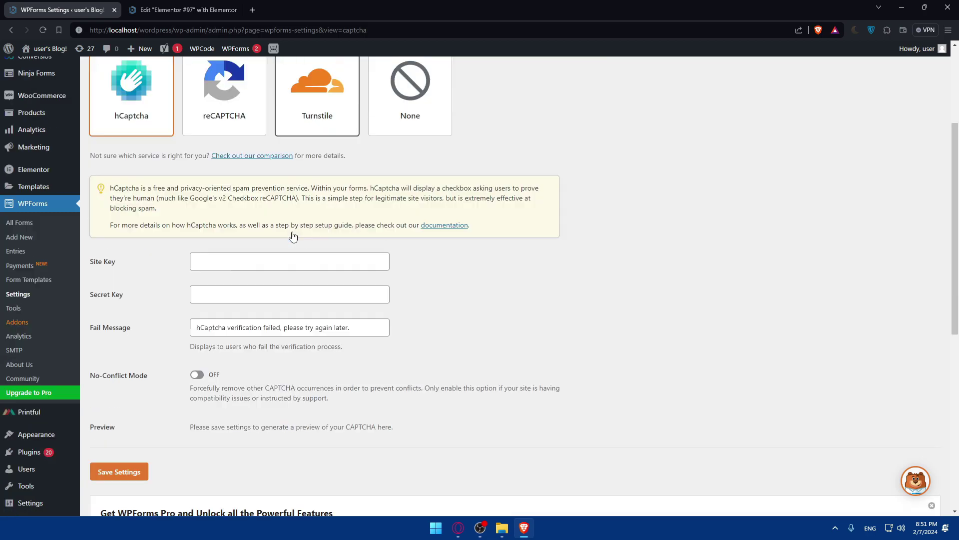
pyautogui.scroll(4, 280, 240)
pyautogui.scroll(-2, 158, 238)
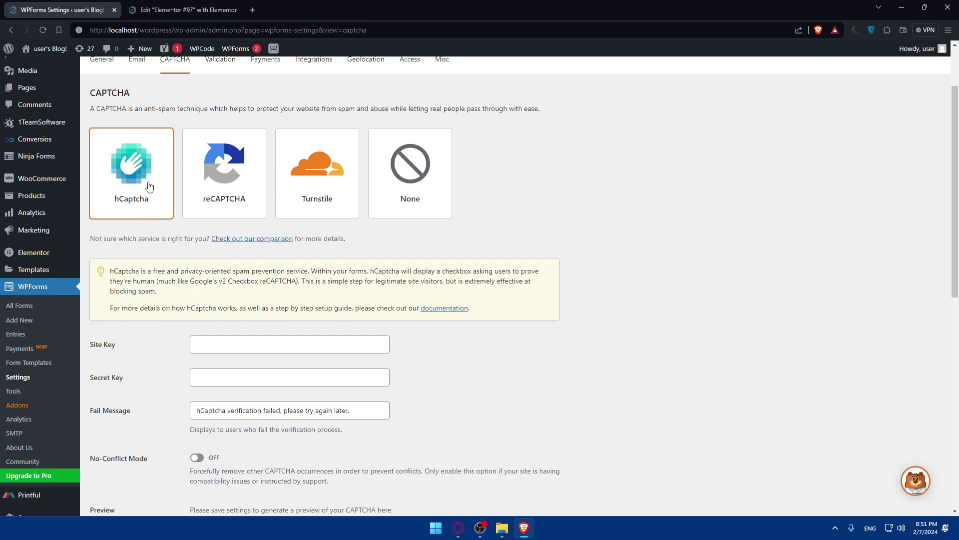
# Compare the services again and settle on reCAPTCHA, typed Checkbox reCAPTCHA v2.
pyautogui.click(205, 179)
pyautogui.click(318, 189)
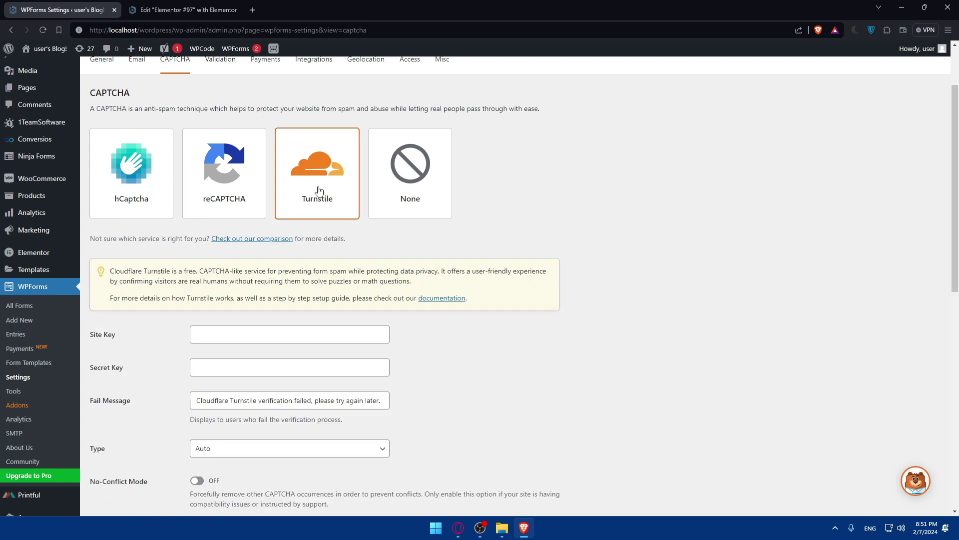
pyautogui.scroll(-2, 319, 190)
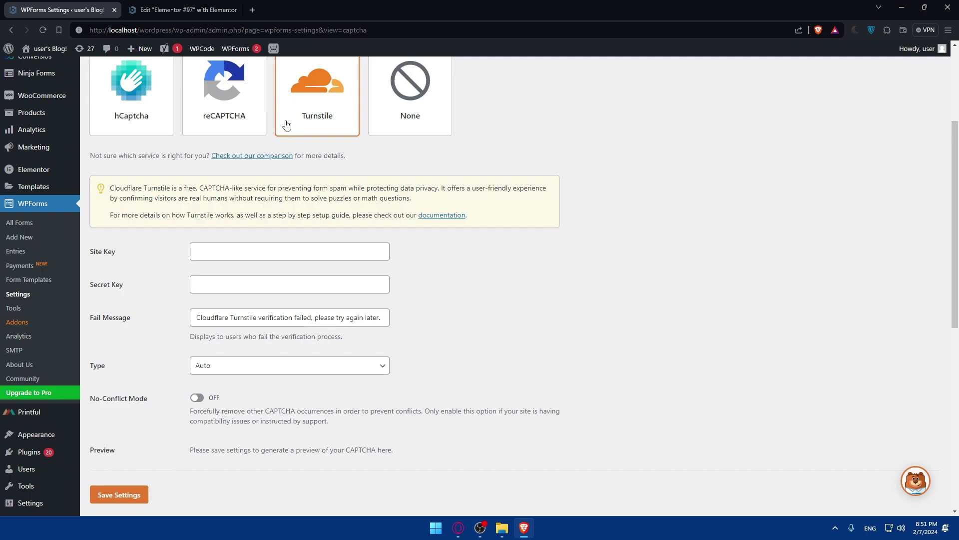
pyautogui.click(255, 111)
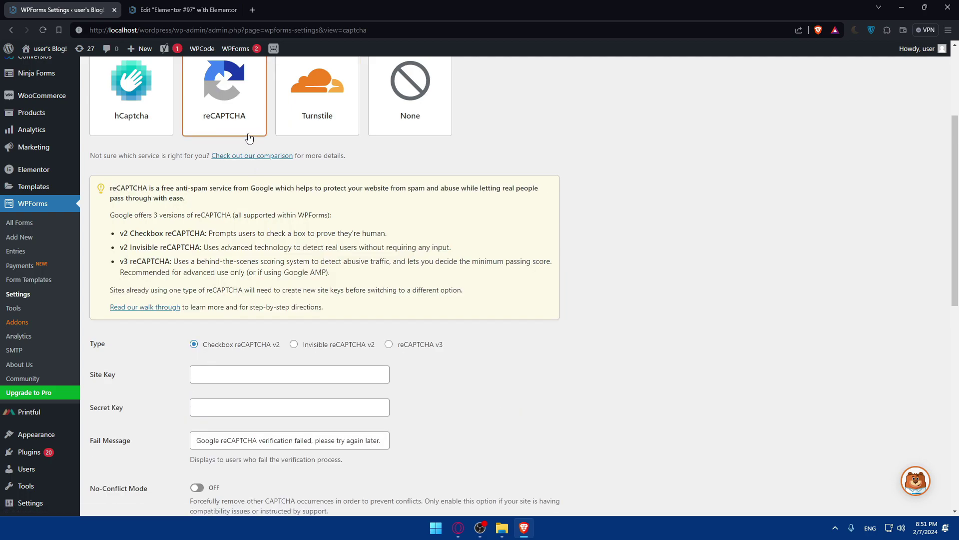
pyautogui.scroll(-2, 190, 295)
pyautogui.scroll(2, 177, 272)
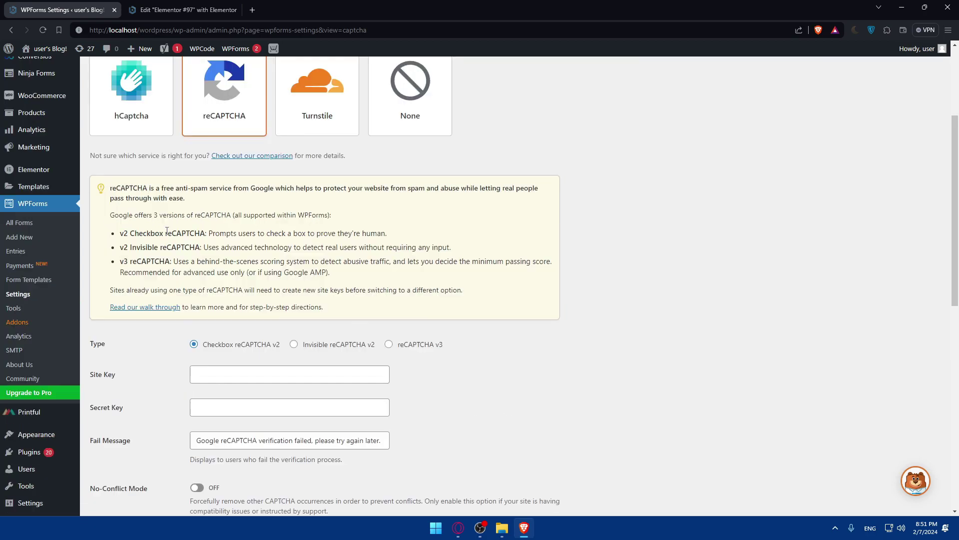
pyautogui.click(135, 109)
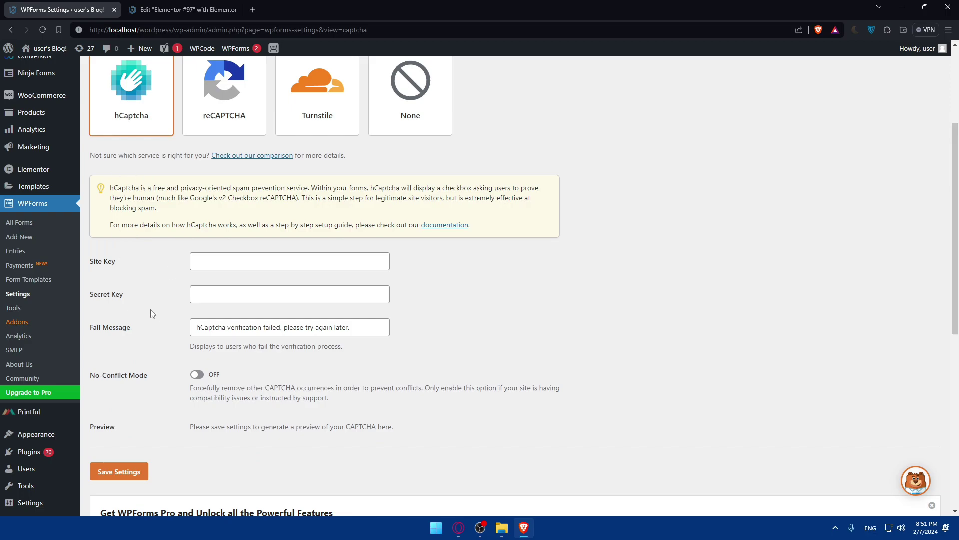
pyautogui.click(246, 113)
pyautogui.click(143, 102)
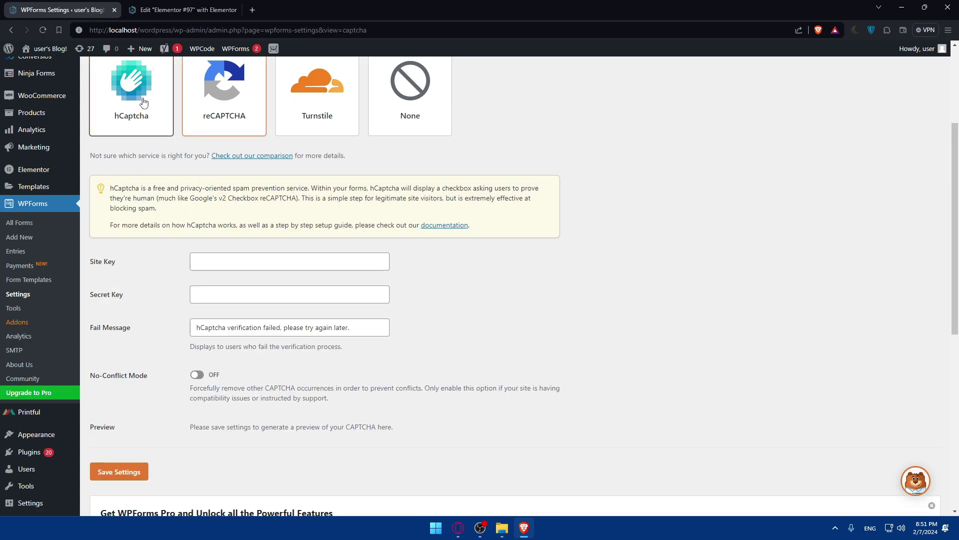
pyautogui.click(223, 104)
pyautogui.scroll(-2, 221, 159)
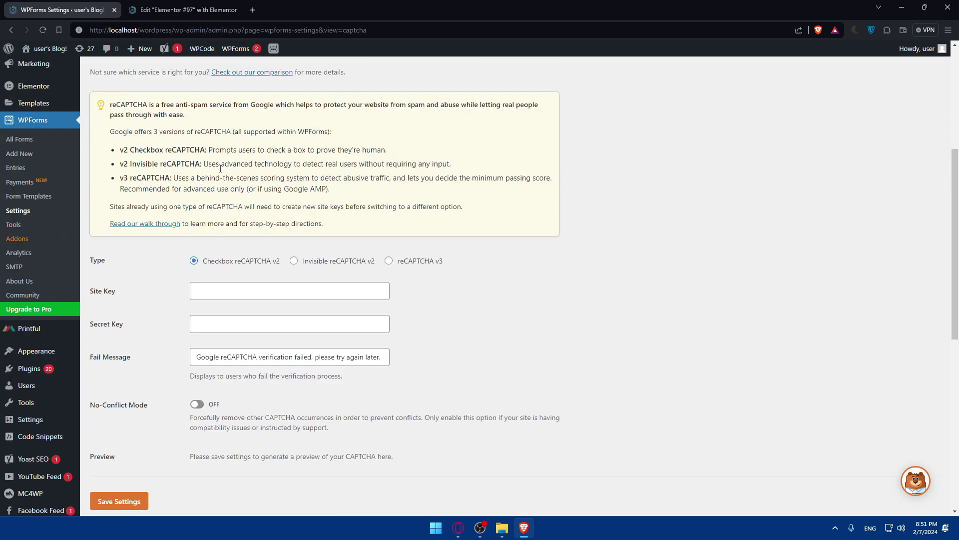
pyautogui.click(388, 260)
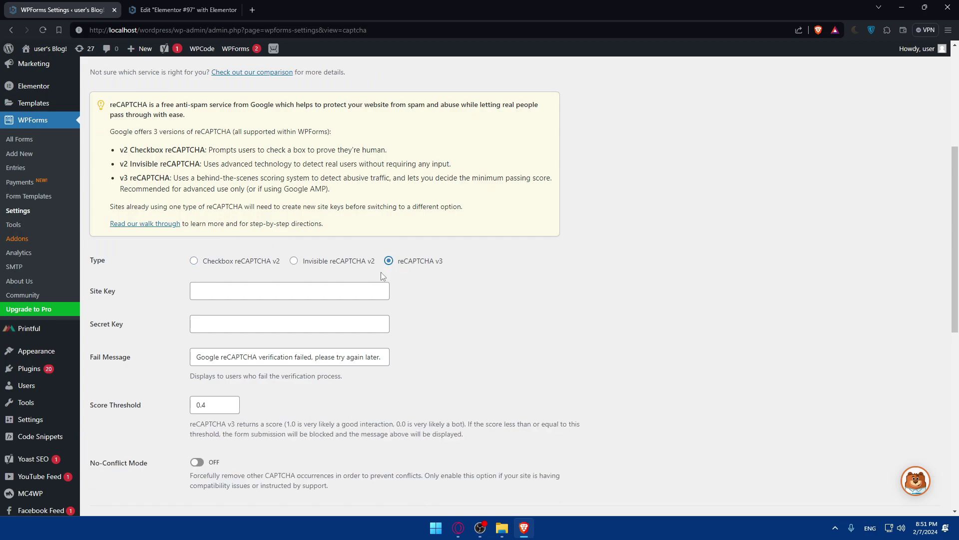
pyautogui.click(211, 262)
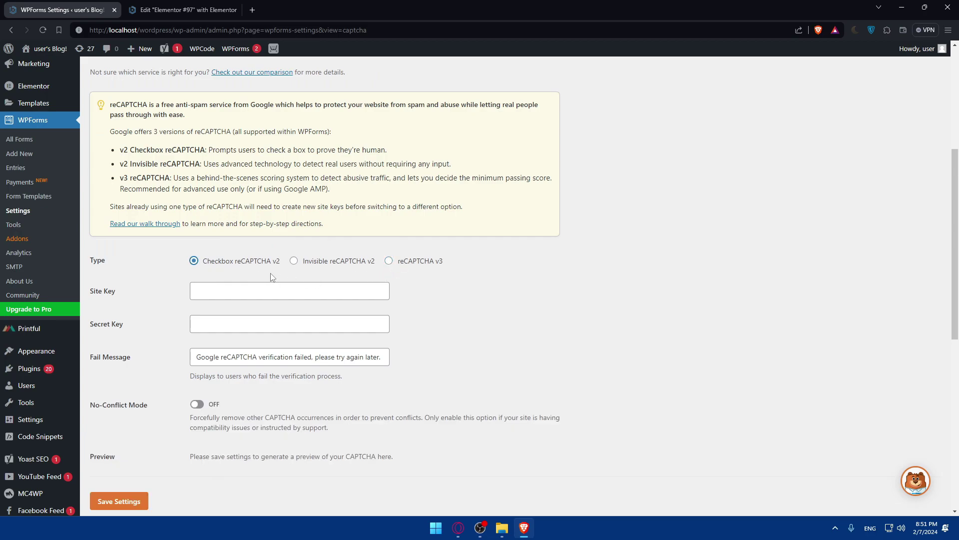
pyautogui.scroll(-2, 232, 278)
pyautogui.click(214, 204)
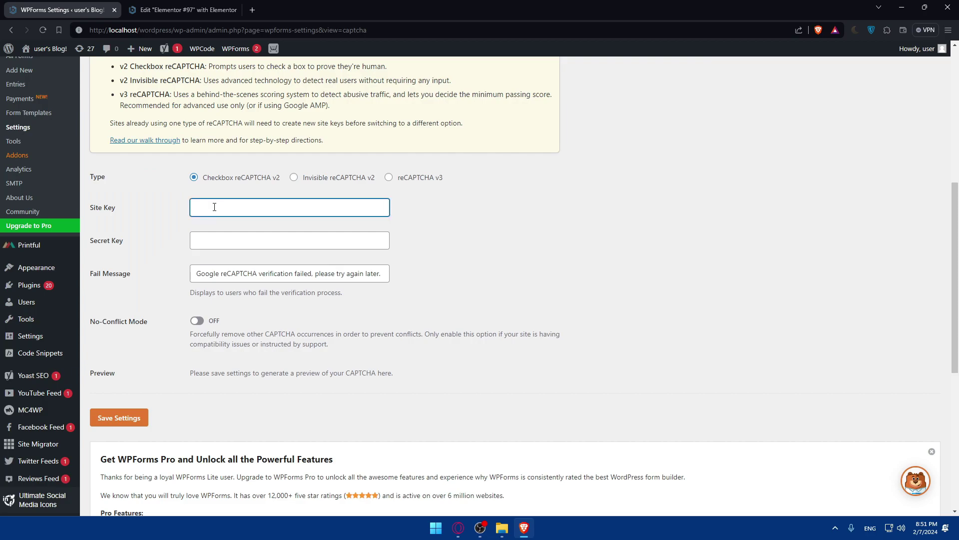
pyautogui.click(218, 238)
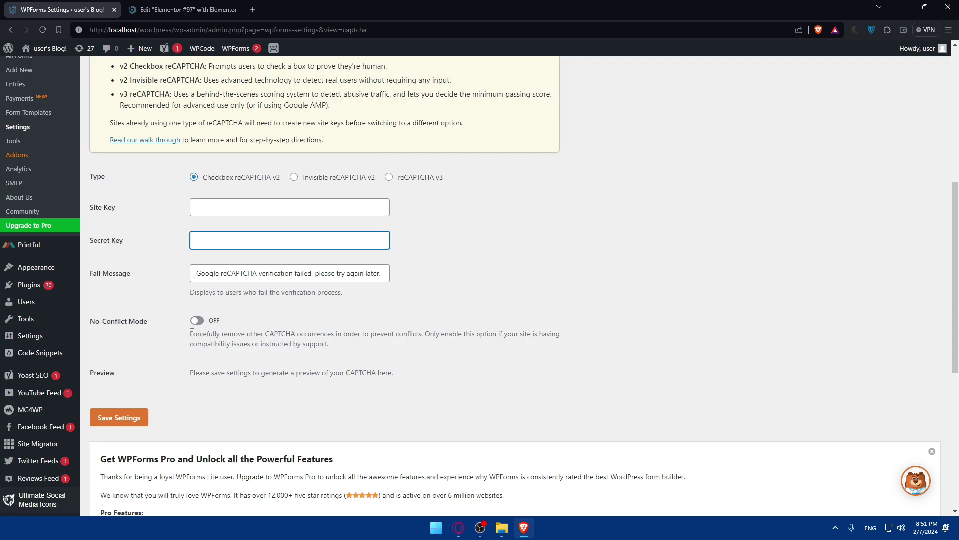
pyautogui.moveTo(191, 333); pyautogui.dragTo(248, 337)
pyautogui.moveTo(282, 335); pyautogui.dragTo(340, 336)
pyautogui.click(339, 336)
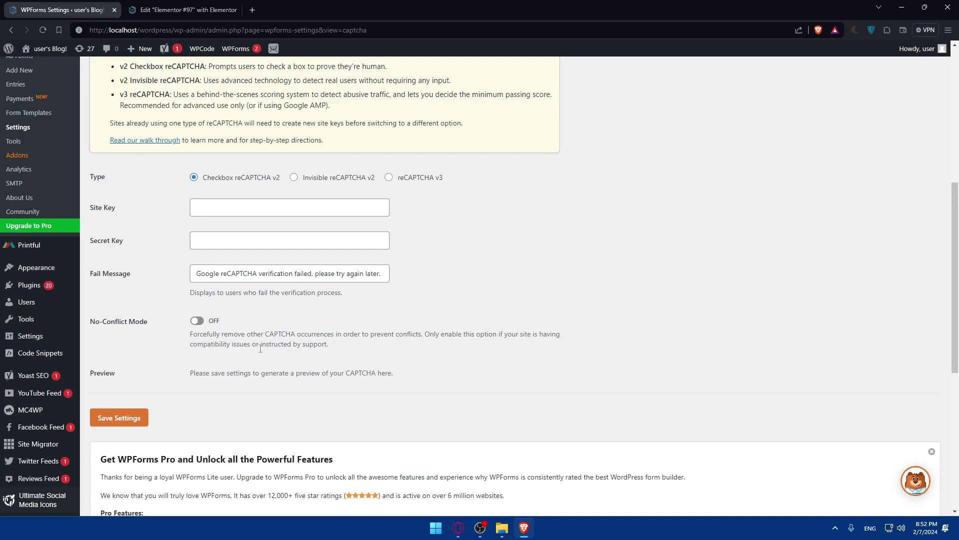
pyautogui.moveTo(190, 372); pyautogui.dragTo(420, 379)
pyautogui.click(361, 373)
pyautogui.doubleClick(372, 274)
pyautogui.moveTo(373, 274); pyautogui.dragTo(214, 274)
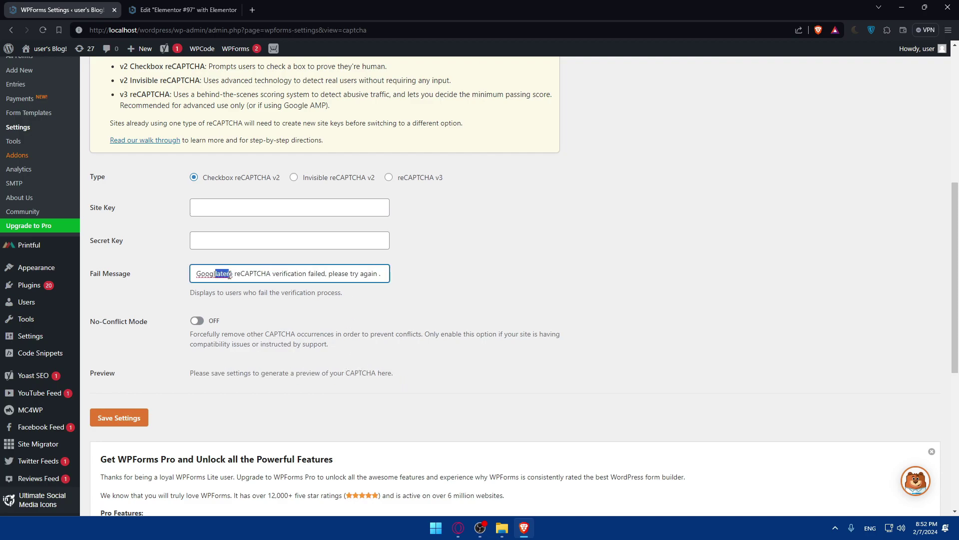
pyautogui.click(220, 274)
pyautogui.hotkey('ctrl', 'z')
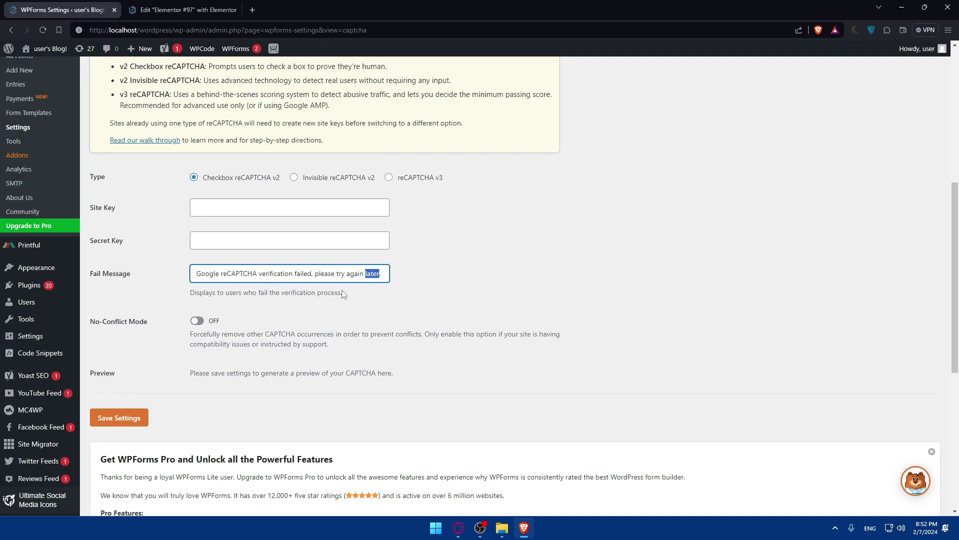
pyautogui.click(243, 276)
pyautogui.moveTo(201, 277); pyautogui.dragTo(229, 274)
pyautogui.click(233, 273)
pyautogui.scroll(-5, 241, 287)
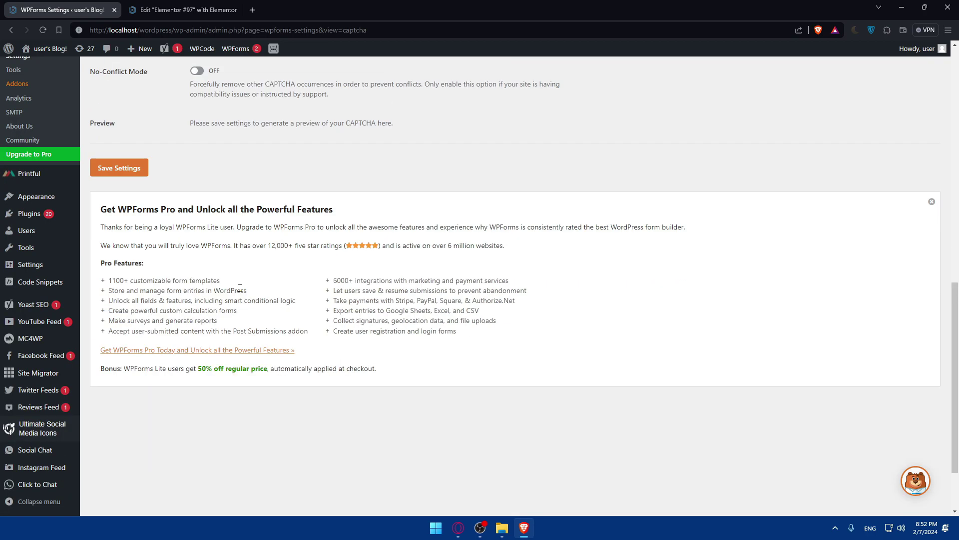
pyautogui.scroll(5, 241, 290)
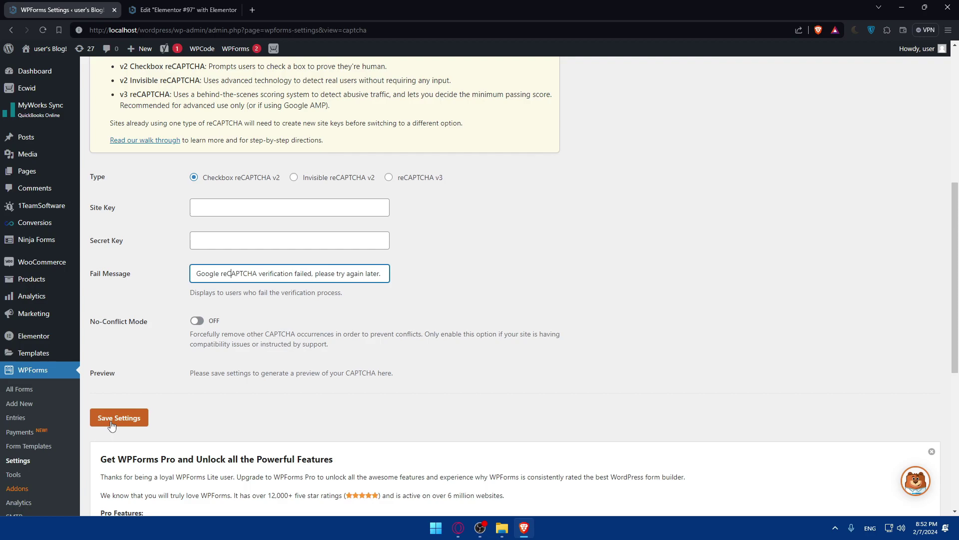
# Drag a WPForms widget onto the Elementor #97 page and select the Simple Contact Form.
pyautogui.click(185, 10)
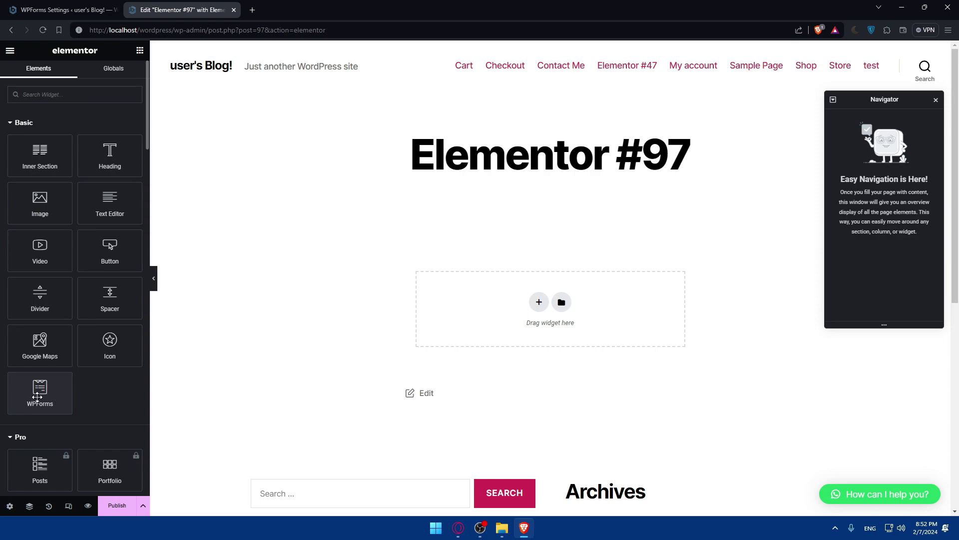
pyautogui.moveTo(32, 397); pyautogui.dragTo(457, 311)
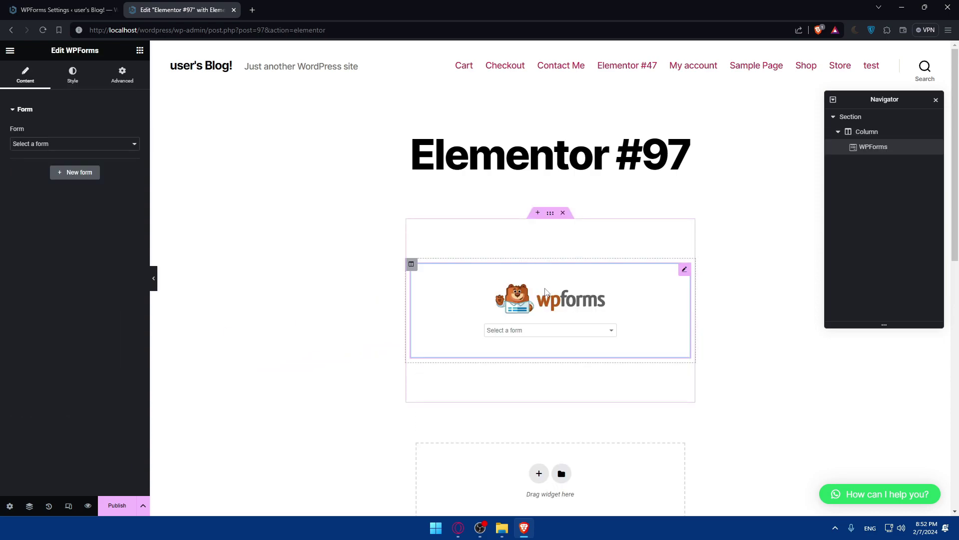
pyautogui.click(534, 329)
pyautogui.click(532, 342)
pyautogui.scroll(-2, 490, 349)
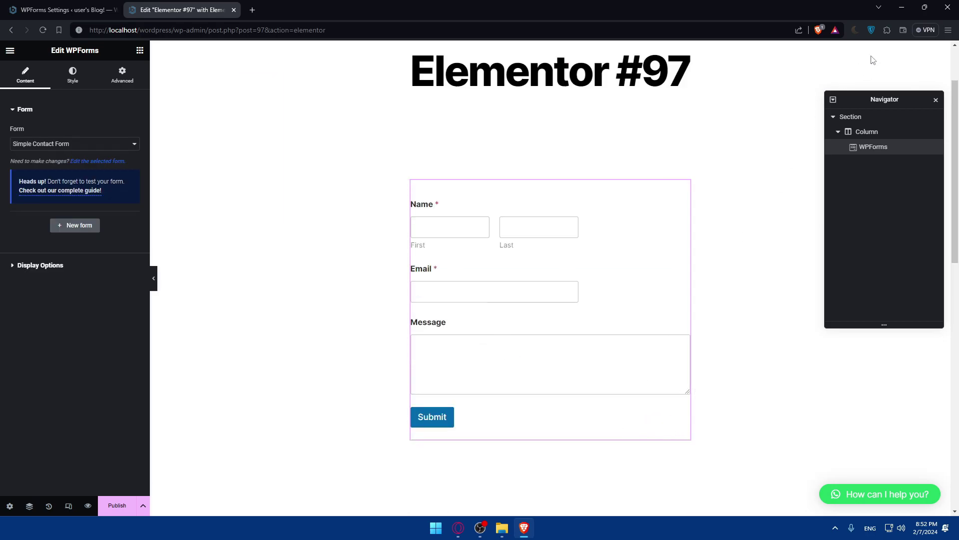
pyautogui.scroll(2, 770, 155)
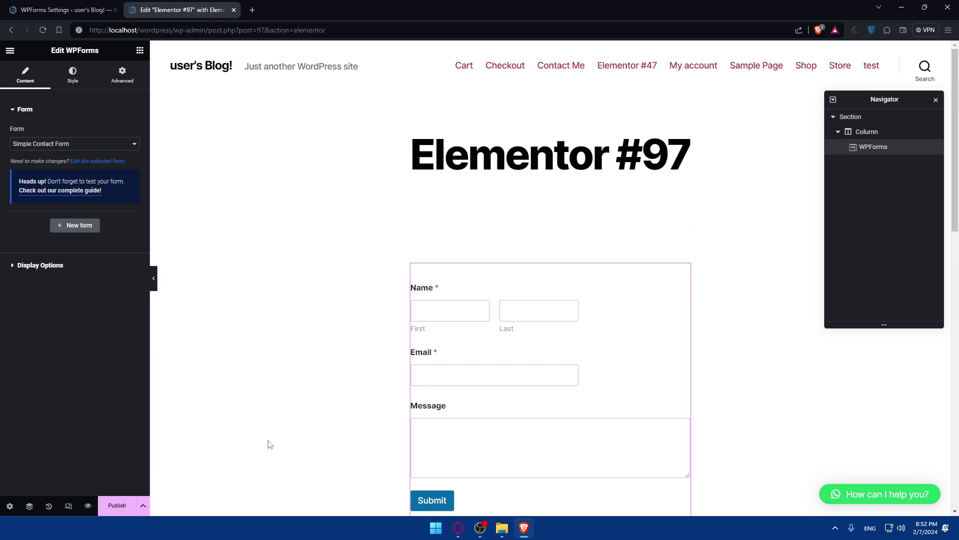
# Preview Elementor #97 in a new tab, try its First name field, then return to WPForms Settings.
pyautogui.click(93, 507)
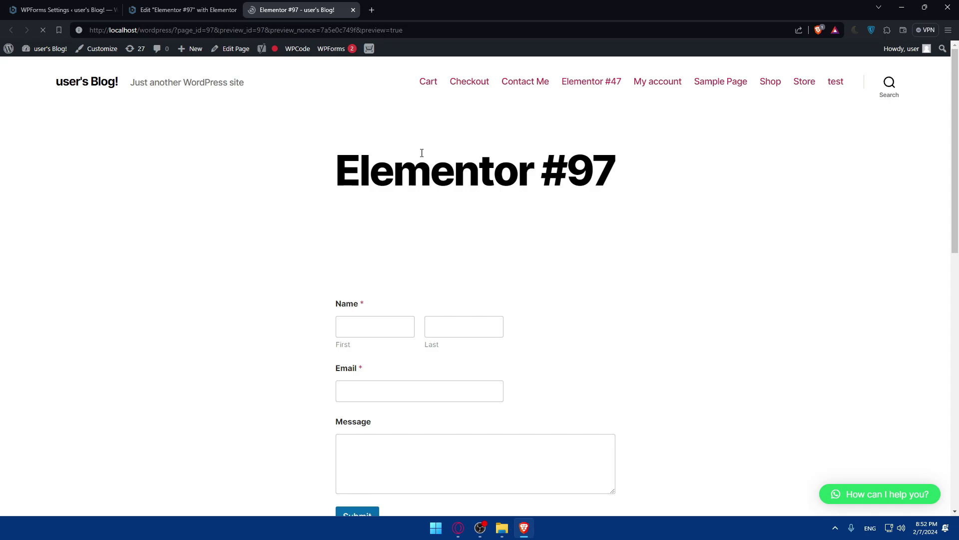
pyautogui.click(386, 324)
pyautogui.scroll(-3, 400, 326)
pyautogui.click(493, 362)
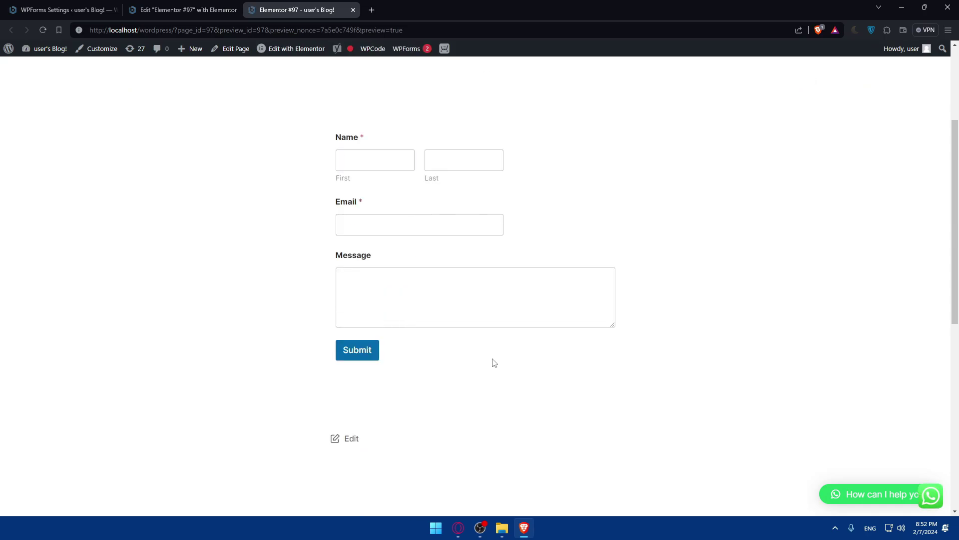
pyautogui.click(70, 9)
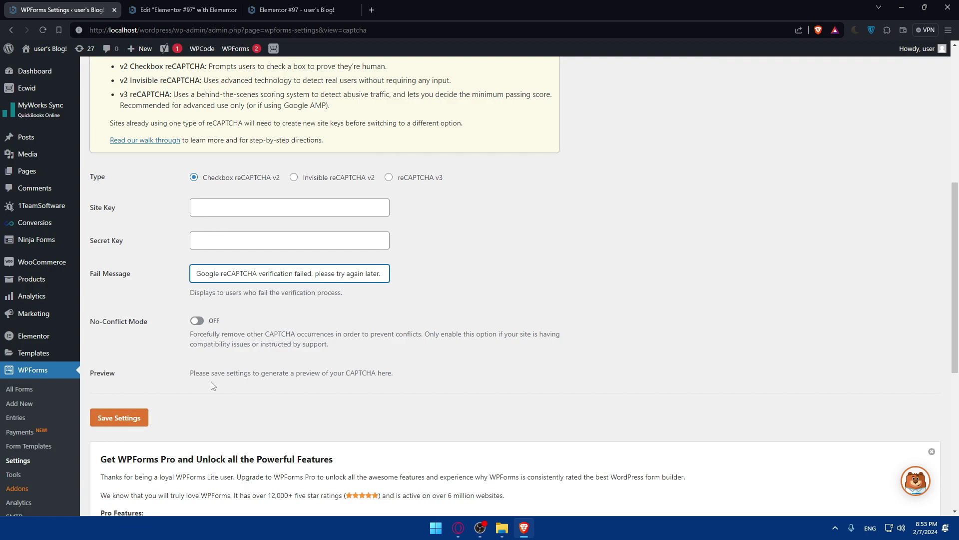
# Close the preview, leave the Elementor editor and close WPForms Settings, keeping one blank New Tab.
pyautogui.scroll(-5, 298, 376)
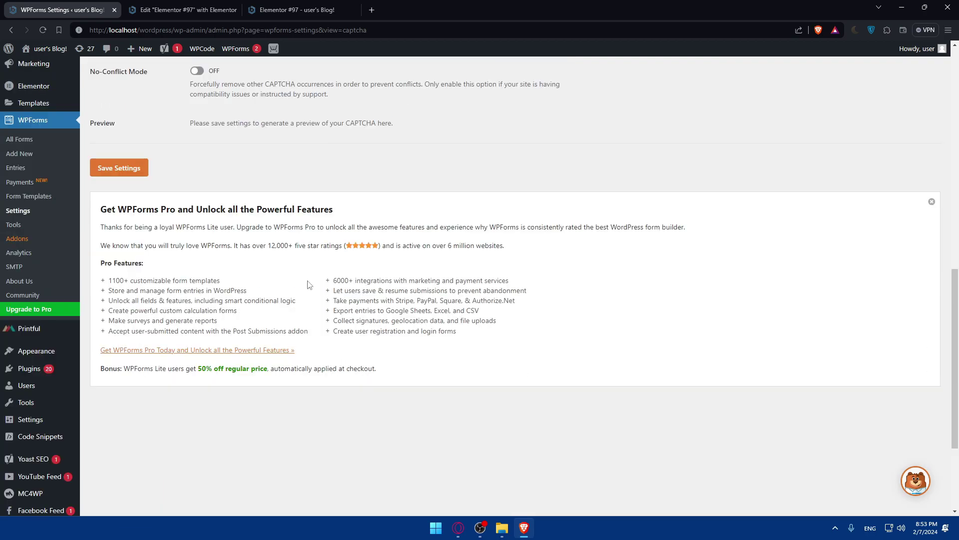
pyautogui.scroll(5, 265, 200)
pyautogui.click(269, 10)
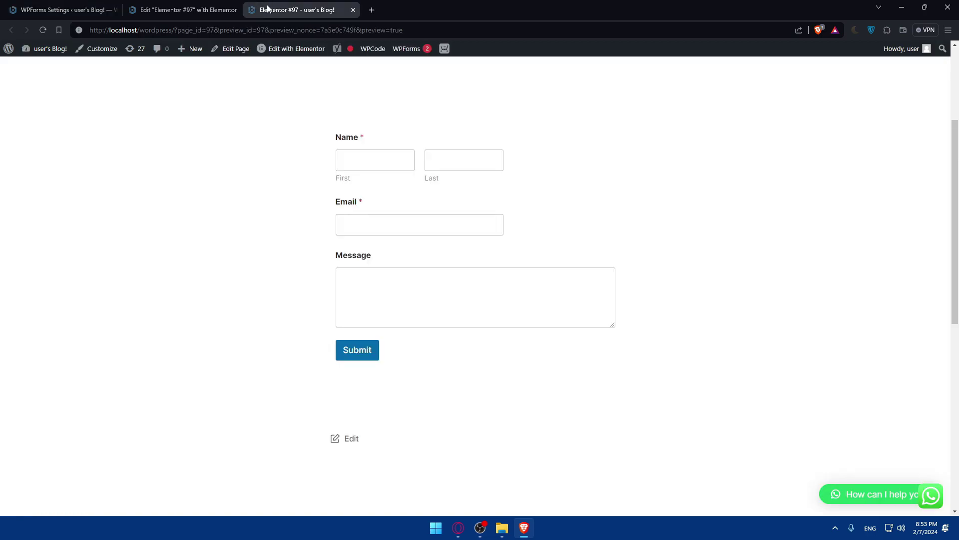
pyautogui.click(352, 9)
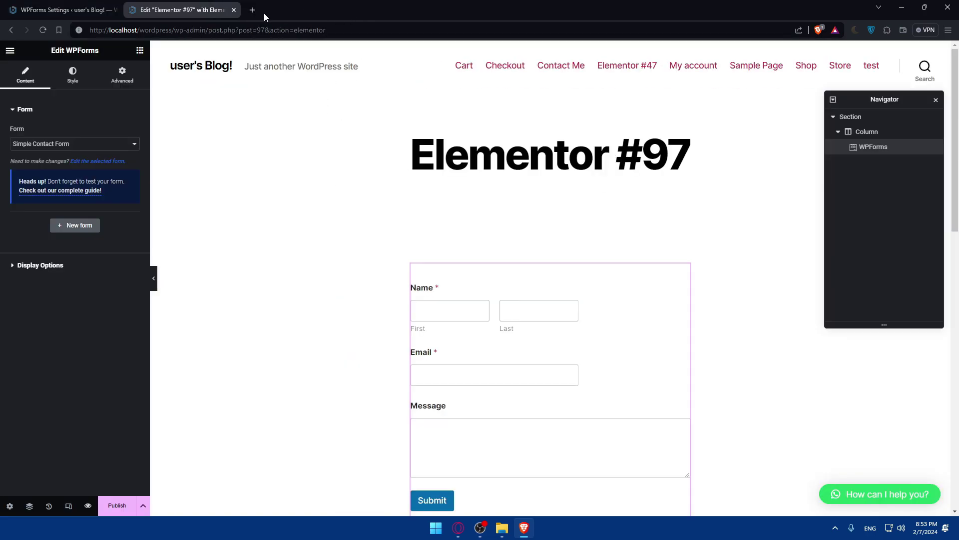
pyautogui.click(234, 10)
pyautogui.click(526, 88)
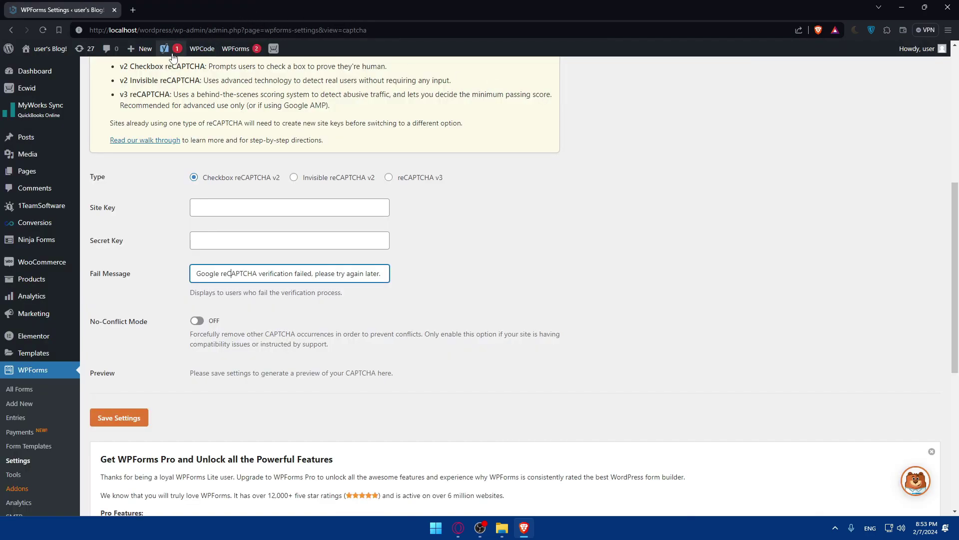
pyautogui.click(134, 11)
pyautogui.click(114, 10)
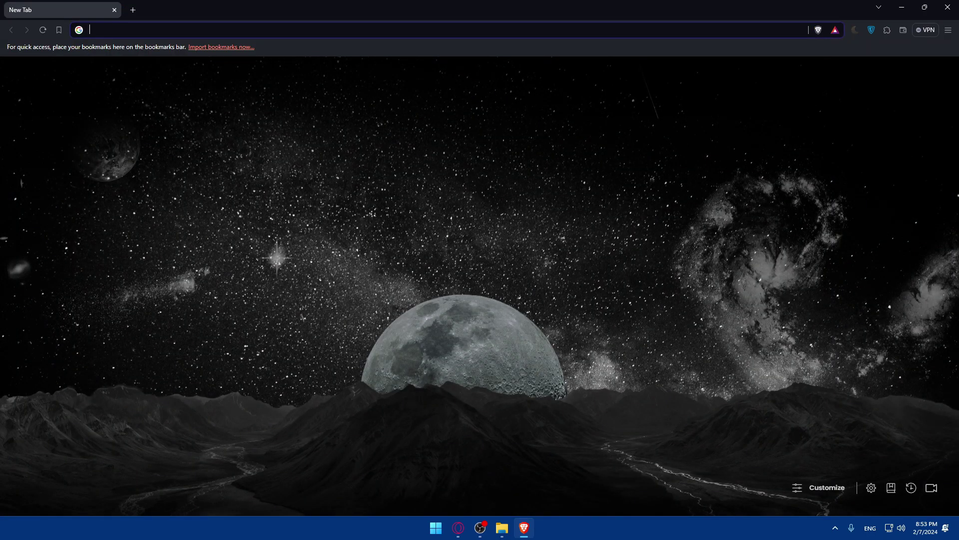